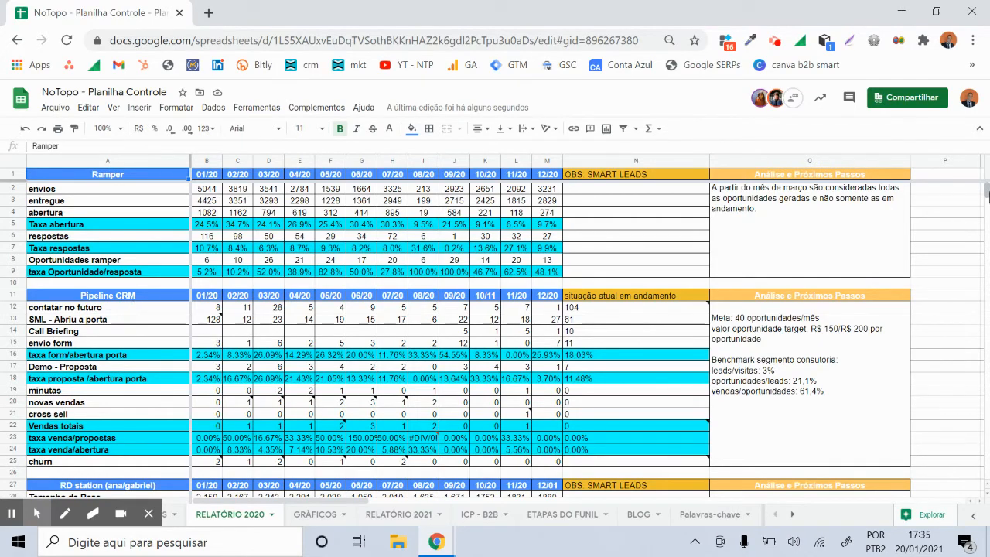
pyautogui.moveTo(988, 191)
pyautogui.mouseDown()
pyautogui.moveTo(988, 206)
pyautogui.moveTo(987, 191)
pyautogui.mouseUp()
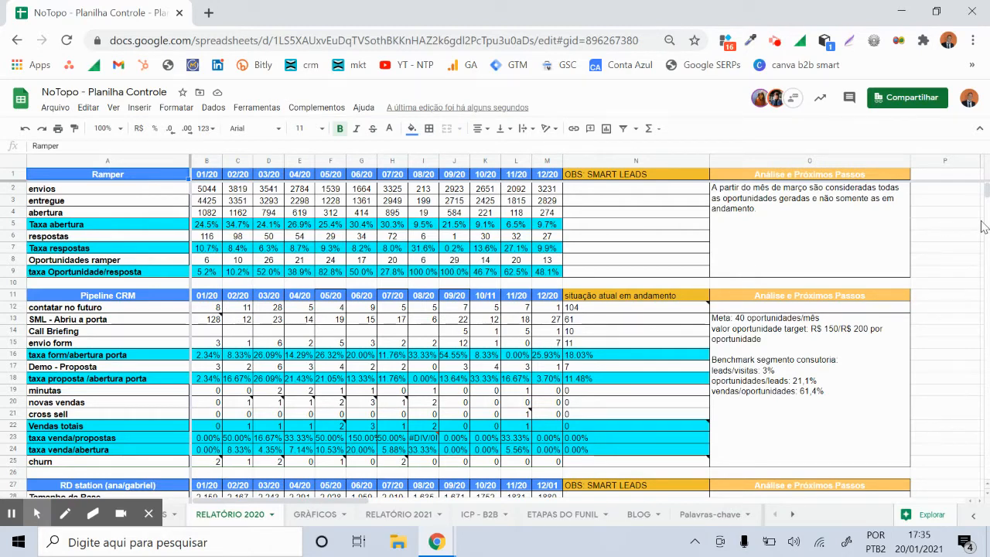
pyautogui.scroll(-2, 983, 227)
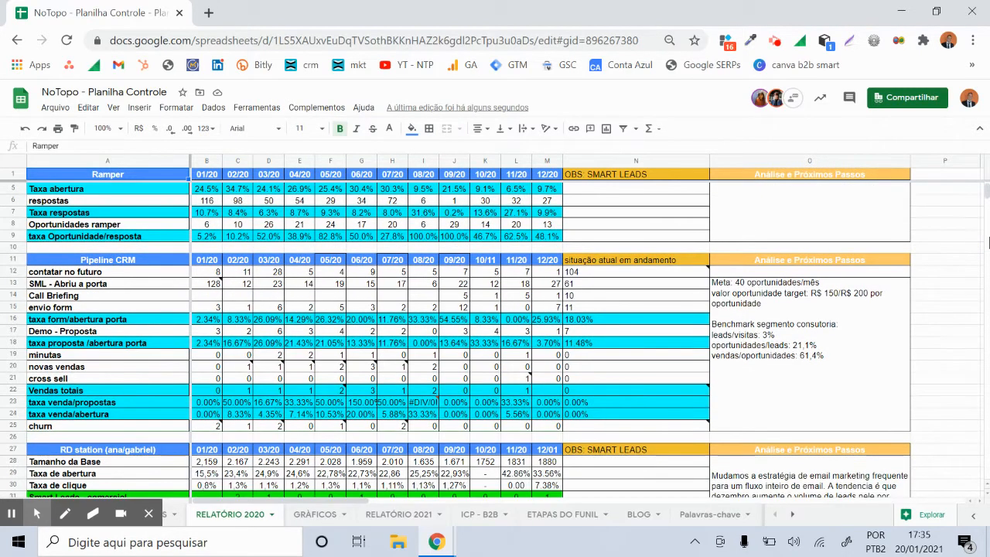
pyautogui.scroll(2, 983, 194)
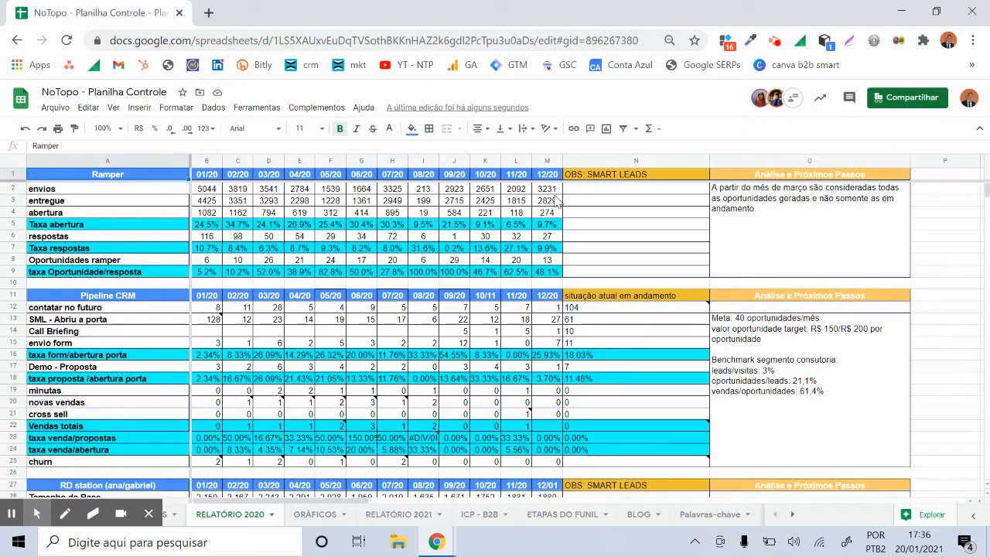
pyautogui.click(623, 227)
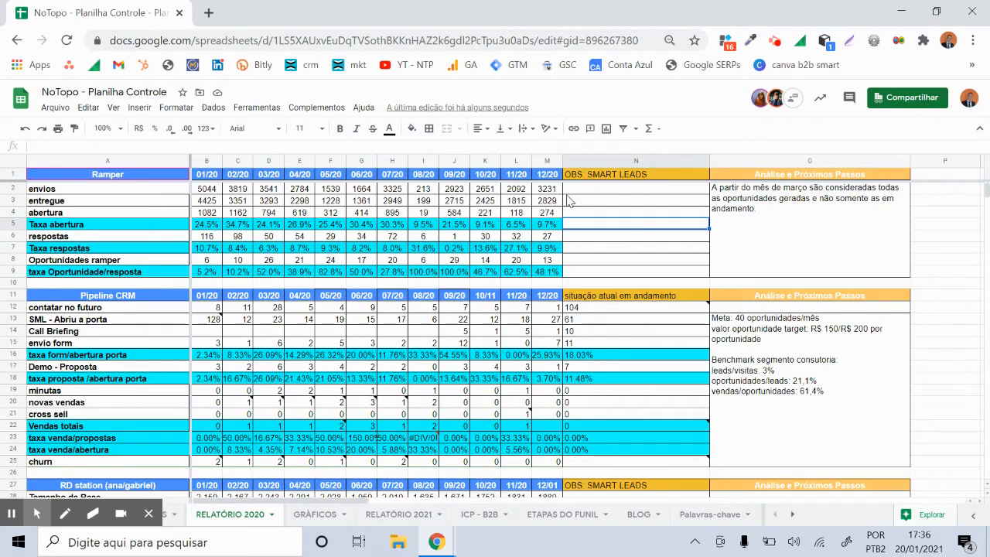
# Insert a new blank chart on the GRÁFICOS sheet.
pyautogui.click(312, 514)
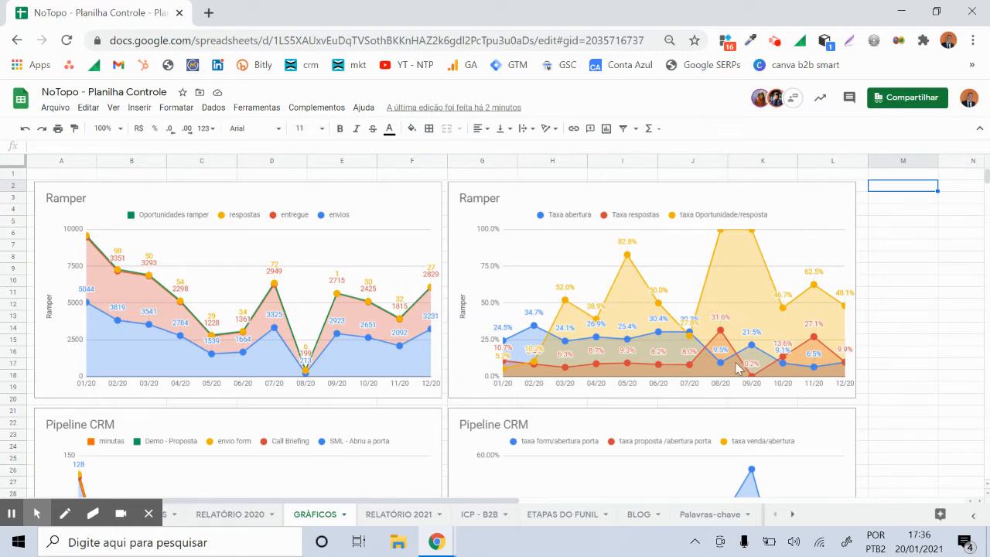
pyautogui.click(139, 108)
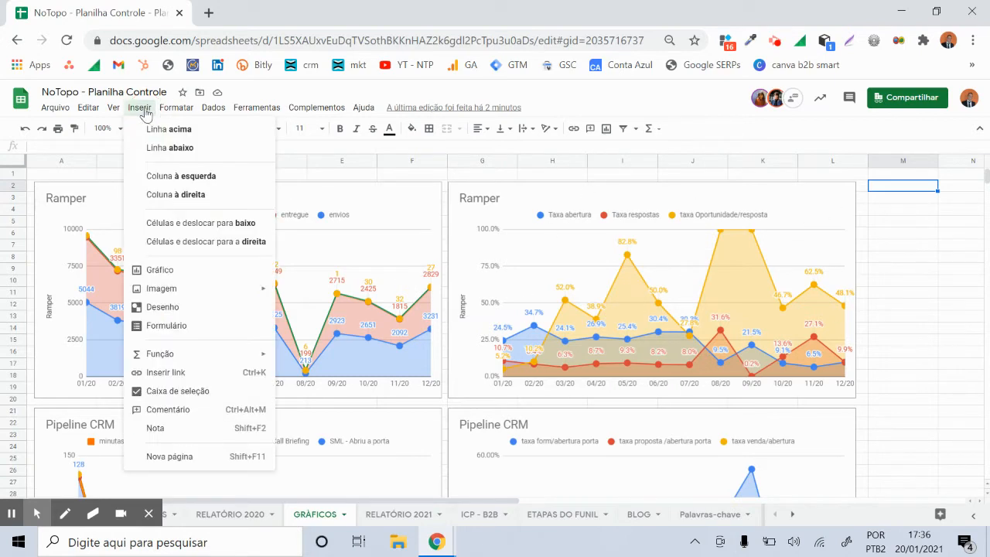
pyautogui.click(162, 269)
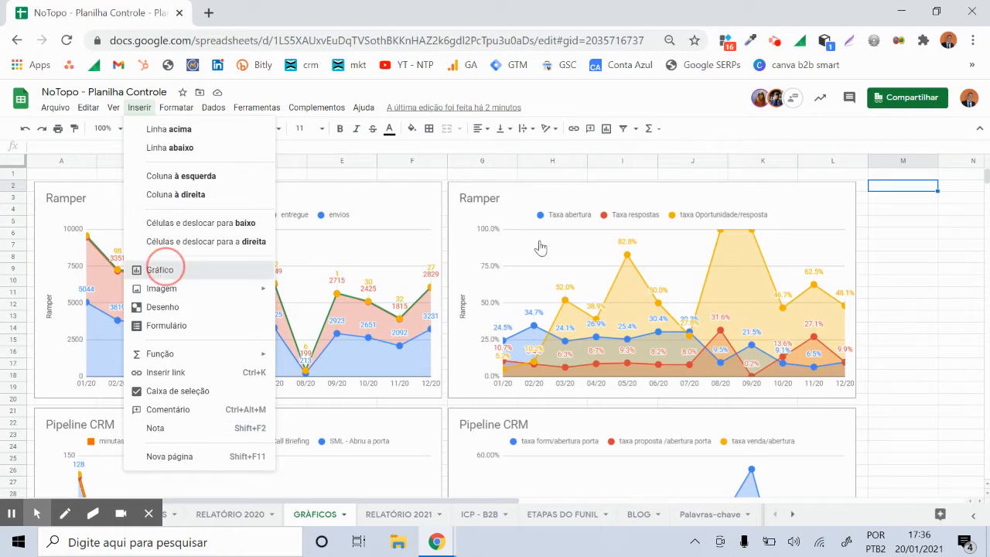
pyautogui.click(778, 220)
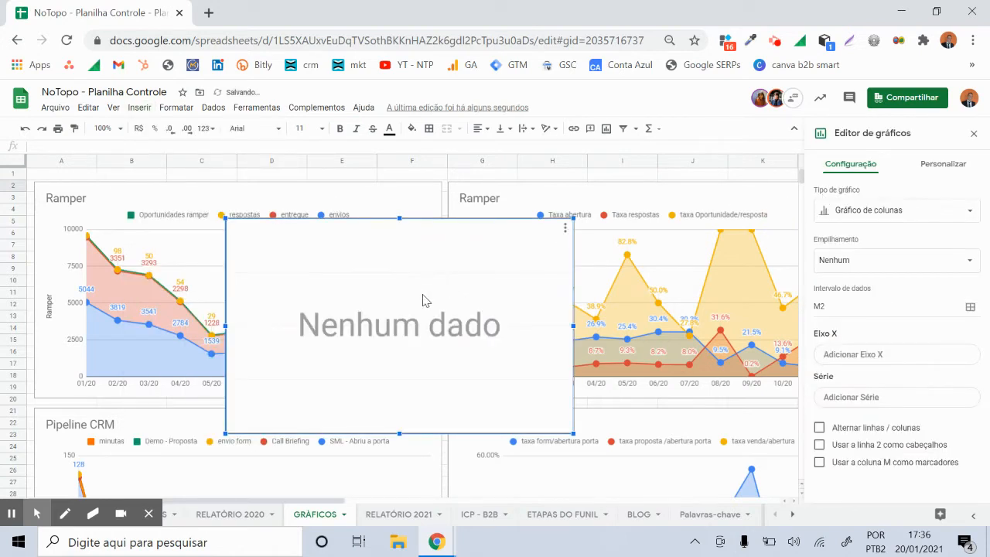
# Move the empty chart over the Ramper rates chart, with its right edge reaching into column M.
pyautogui.moveTo(422, 300); pyautogui.dragTo(544, 310)
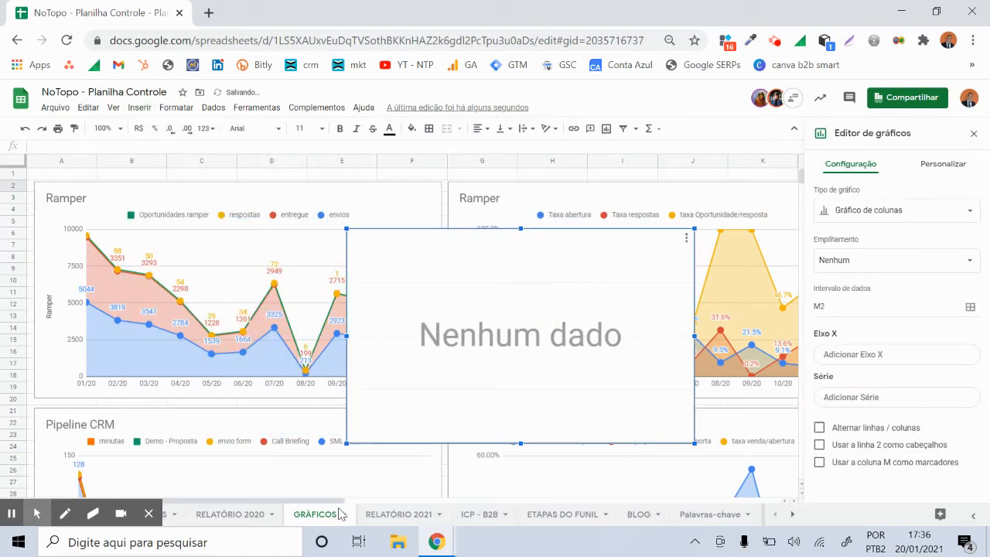
pyautogui.moveTo(321, 502); pyautogui.dragTo(426, 504)
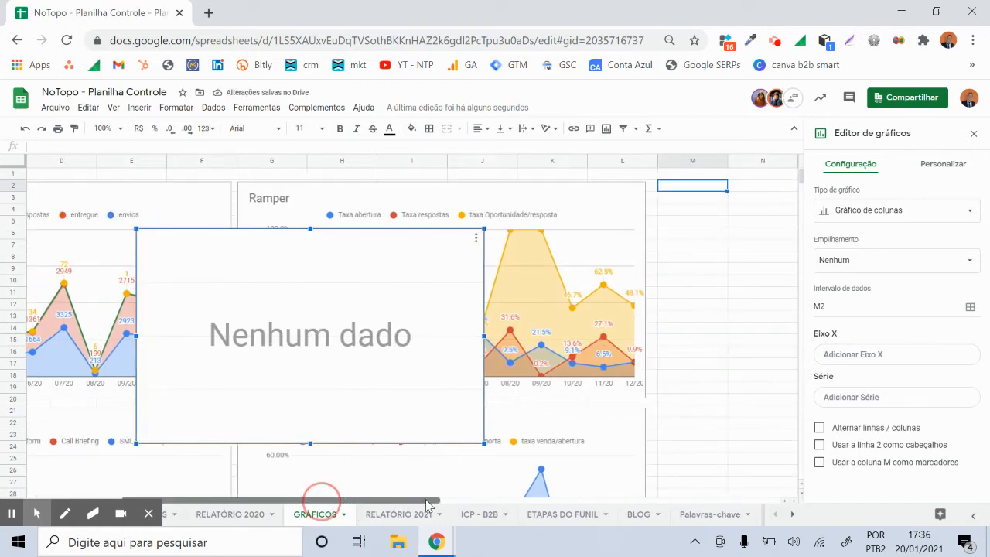
pyautogui.moveTo(334, 319); pyautogui.dragTo(517, 296)
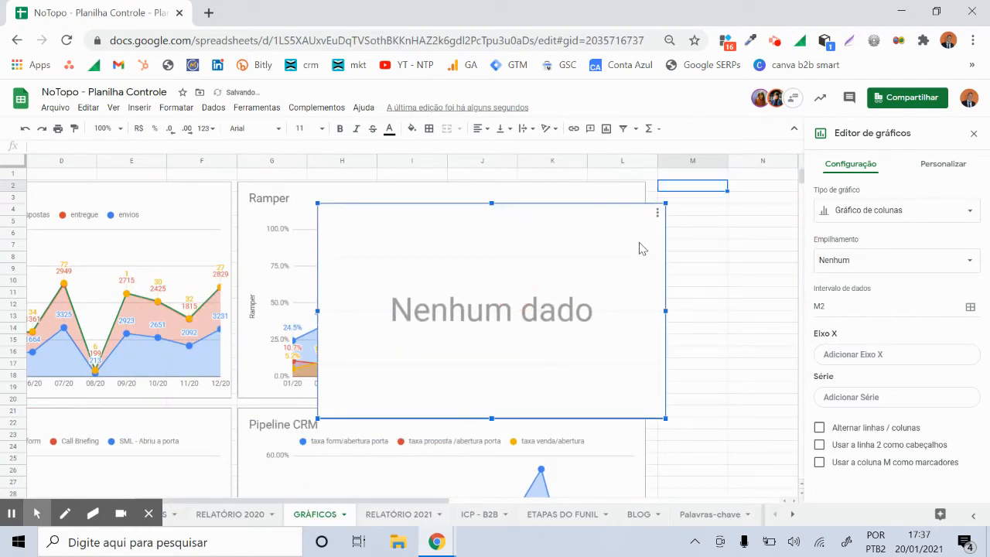
# Change the empty chart's type to a line chart (Gráfico de linhas).
pyautogui.click(657, 213)
pyautogui.click(625, 230)
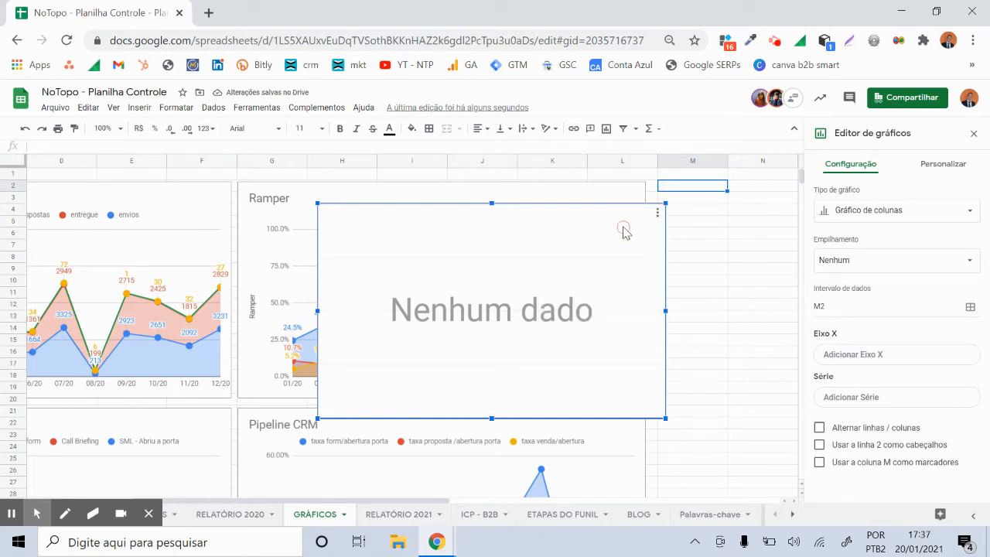
pyautogui.click(854, 211)
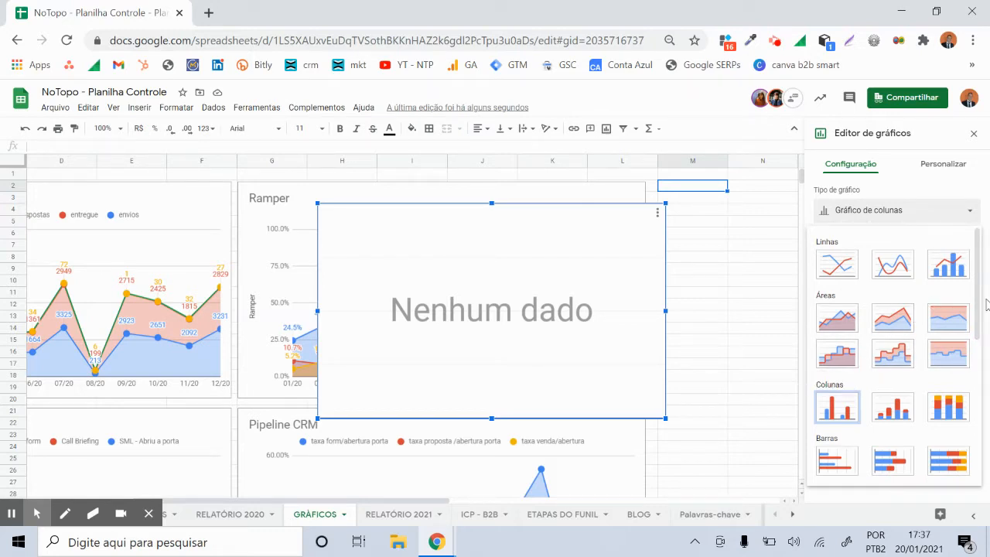
pyautogui.moveTo(978, 317); pyautogui.dragTo(961, 301)
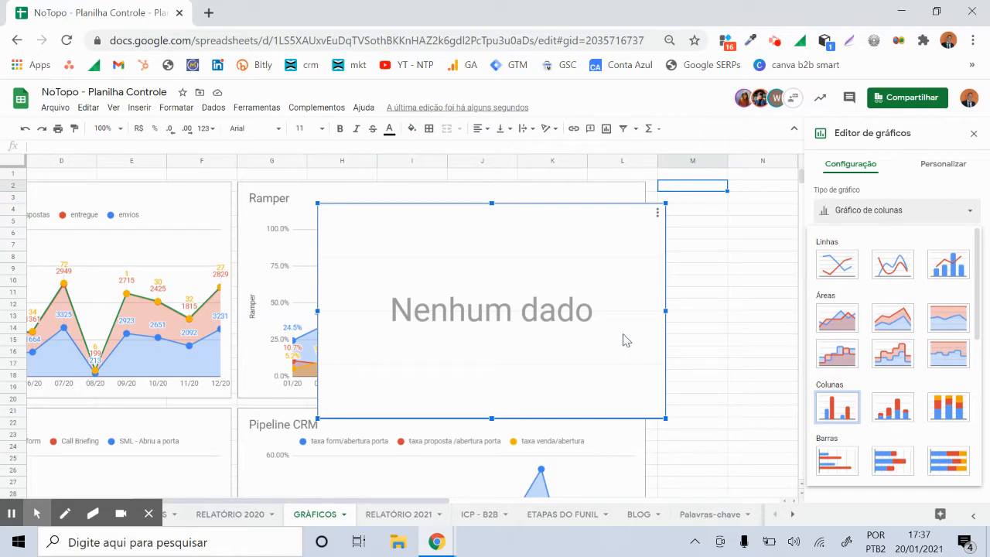
pyautogui.click(843, 266)
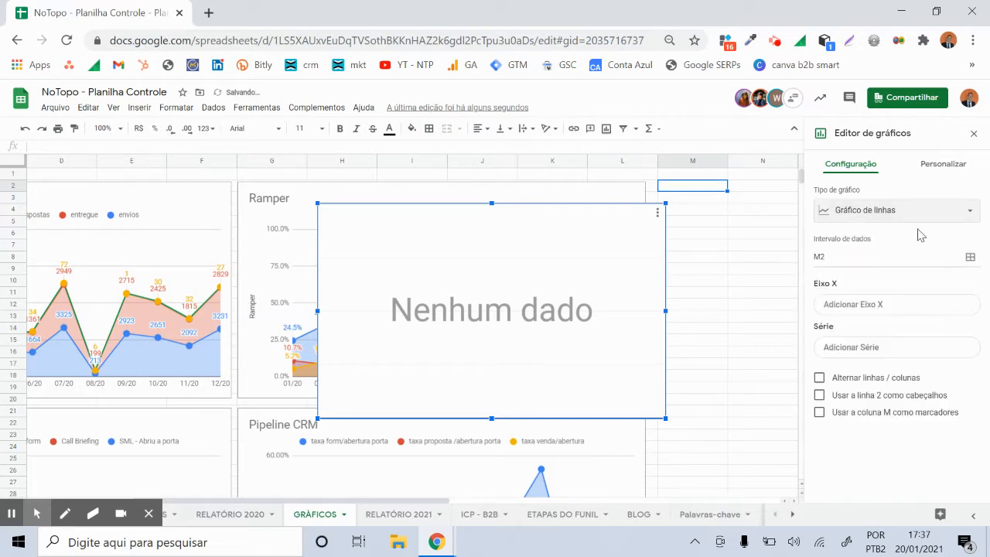
# Identify the source range for the chart by selecting the Ramper table A1:M9 on the RELATÓRIO 2020 sheet.
pyautogui.click(967, 263)
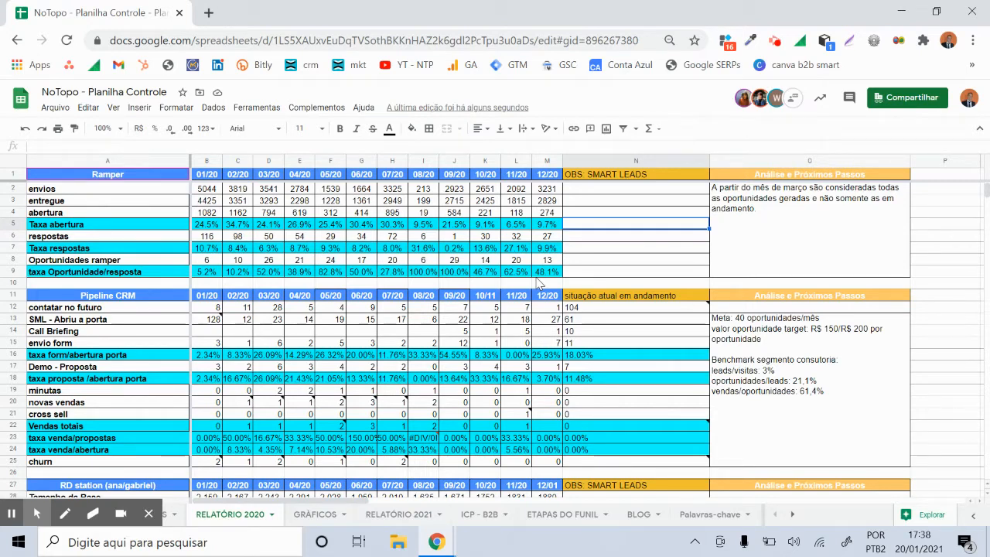
pyautogui.click(178, 177)
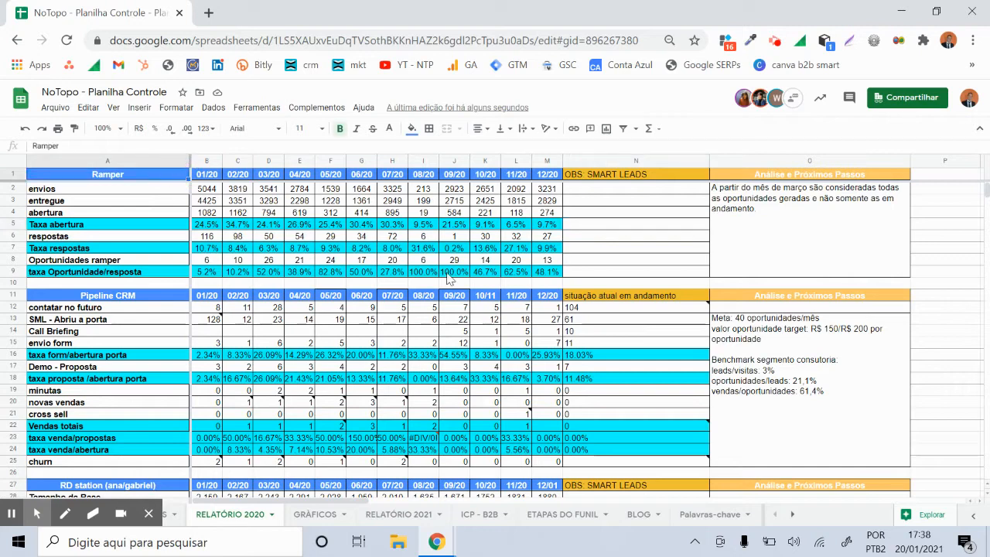
pyautogui.moveTo(539, 273); pyautogui.dragTo(115, 176)
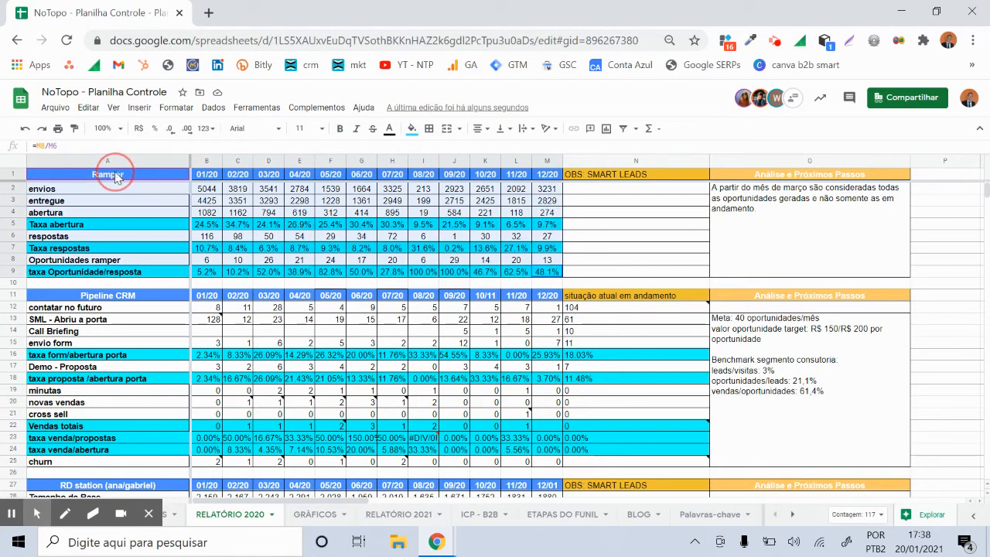
# Reopen the empty line chart's editor on GRÁFICOS and set its data range to 'RELATÓRIO 2020'!A1:M9.
pyautogui.click(337, 513)
pyautogui.click(657, 215)
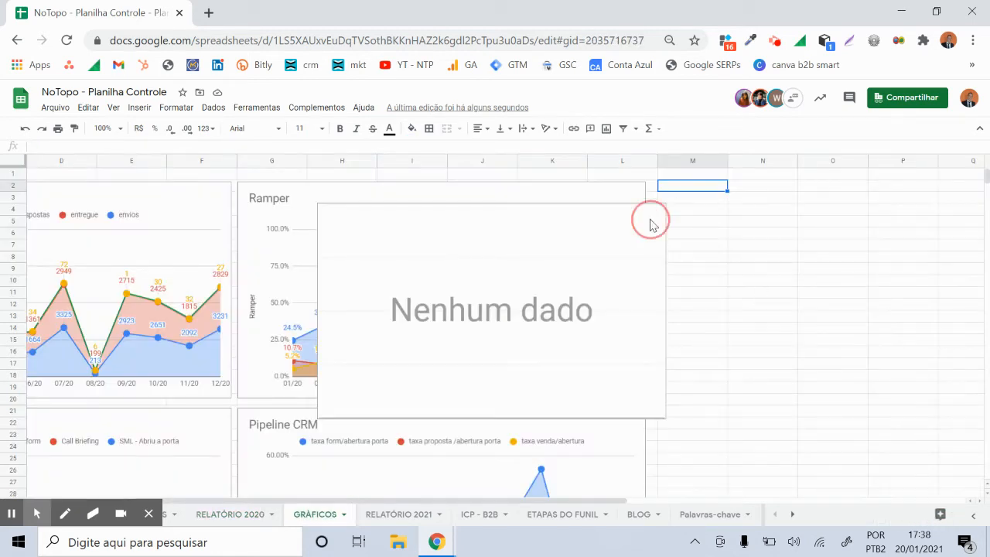
pyautogui.click(621, 232)
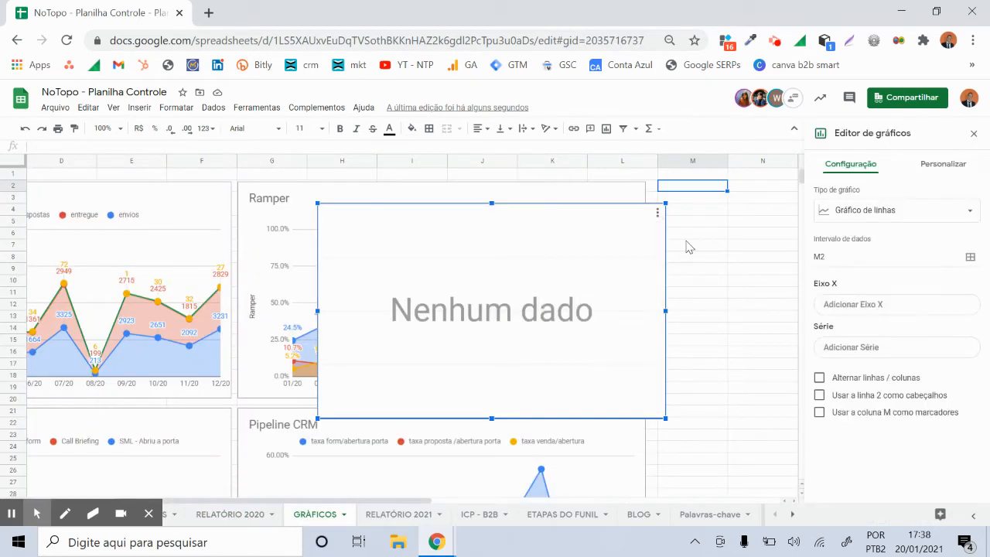
pyautogui.click(969, 256)
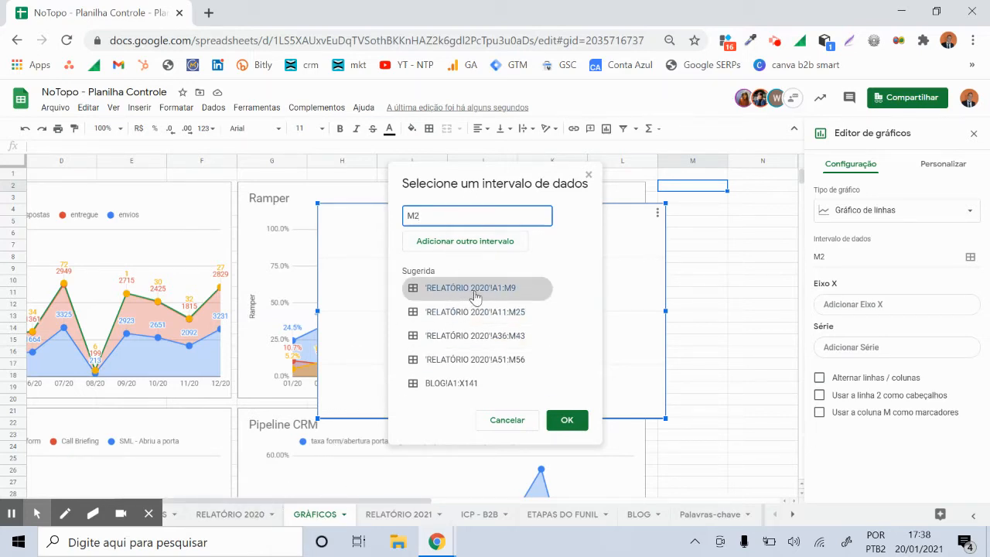
pyautogui.click(232, 515)
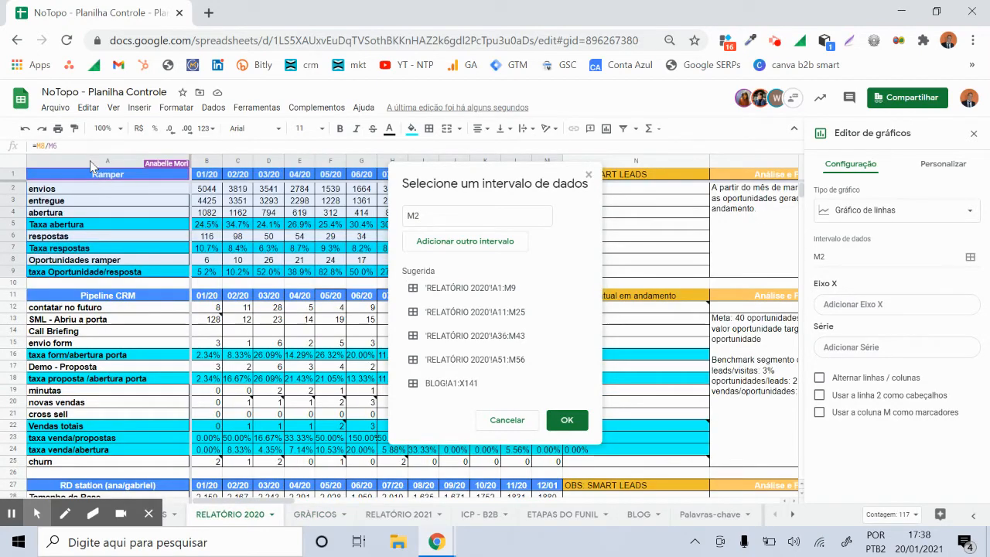
pyautogui.moveTo(499, 184); pyautogui.dragTo(311, 254)
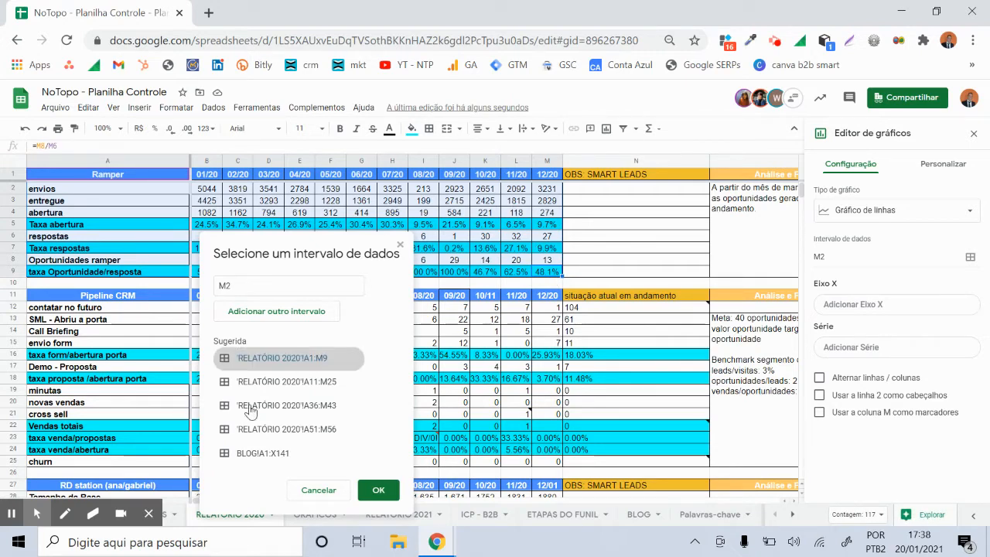
pyautogui.click(259, 358)
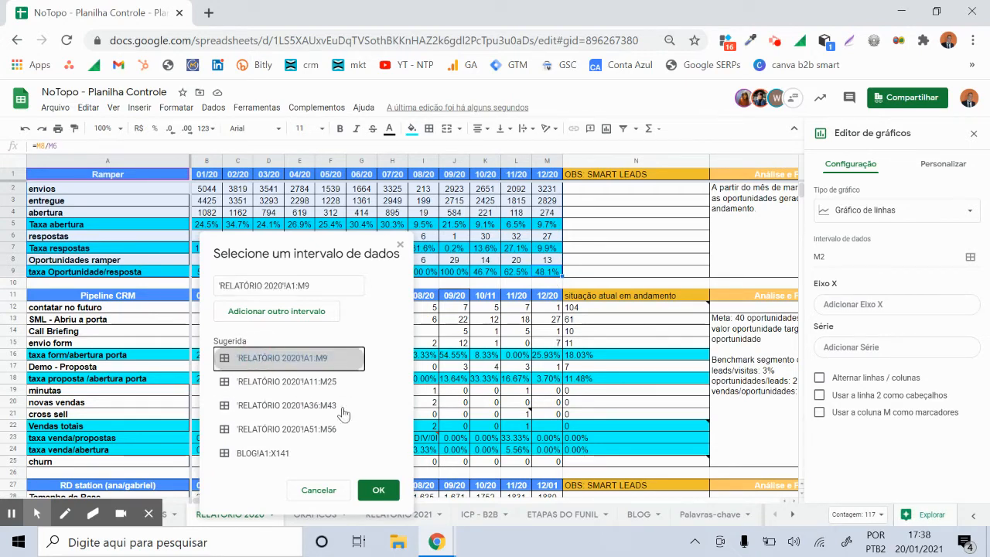
pyautogui.click(378, 489)
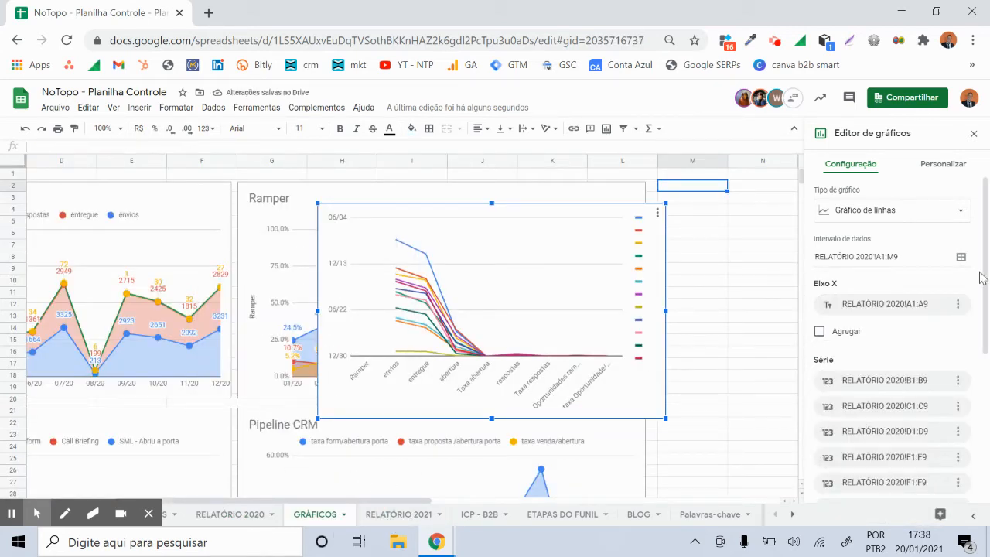
# Check the Ramper table on RELATÓRIO 2020, then re-enter the new line chart's data range as 'RELATÓRIO 2020'!A1:m9.
pyautogui.click(229, 516)
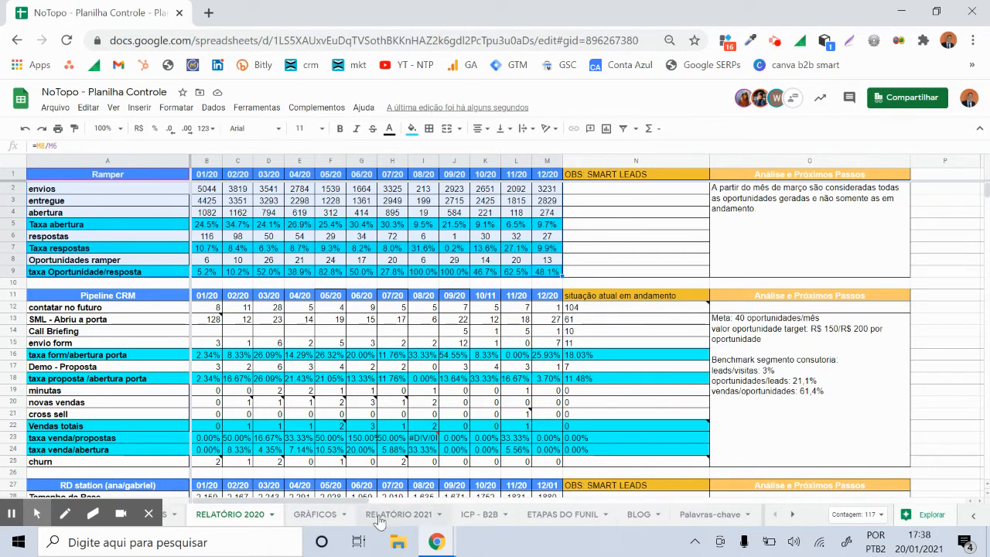
pyautogui.click(318, 514)
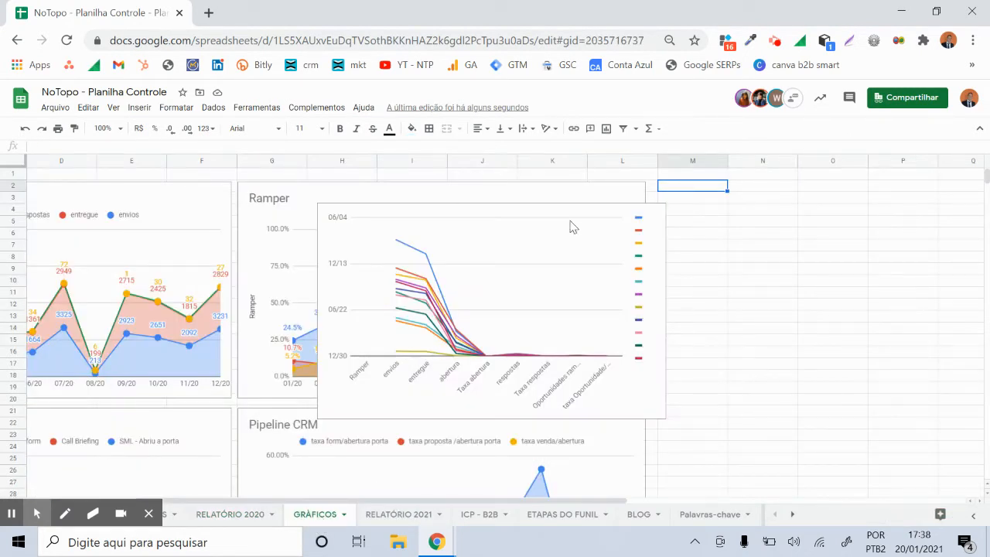
pyautogui.click(648, 220)
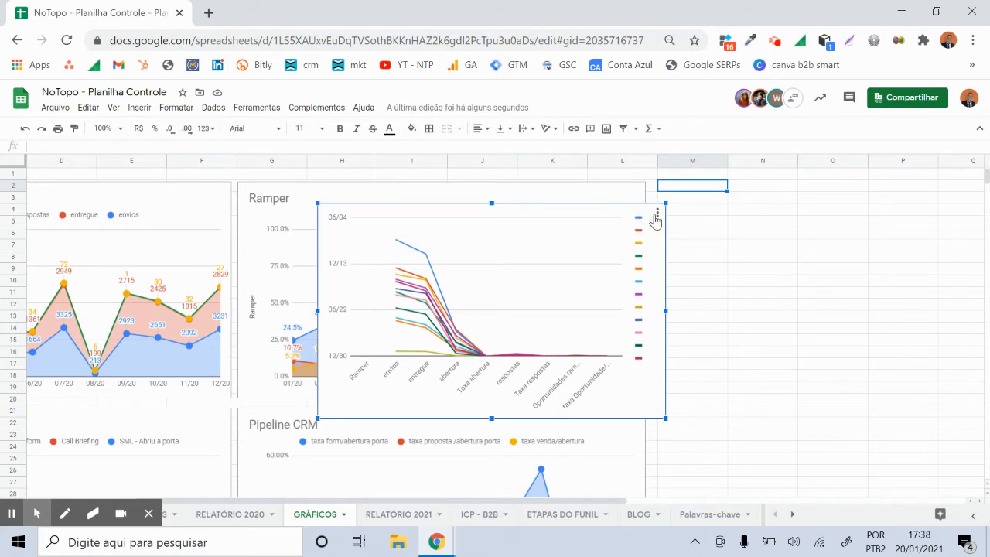
pyautogui.click(656, 213)
pyautogui.click(639, 227)
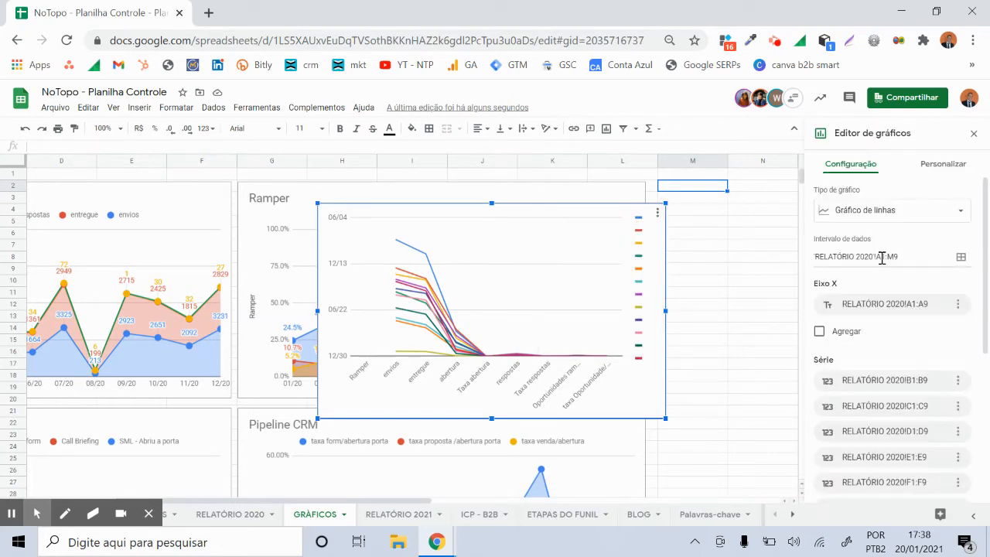
pyautogui.click(890, 257)
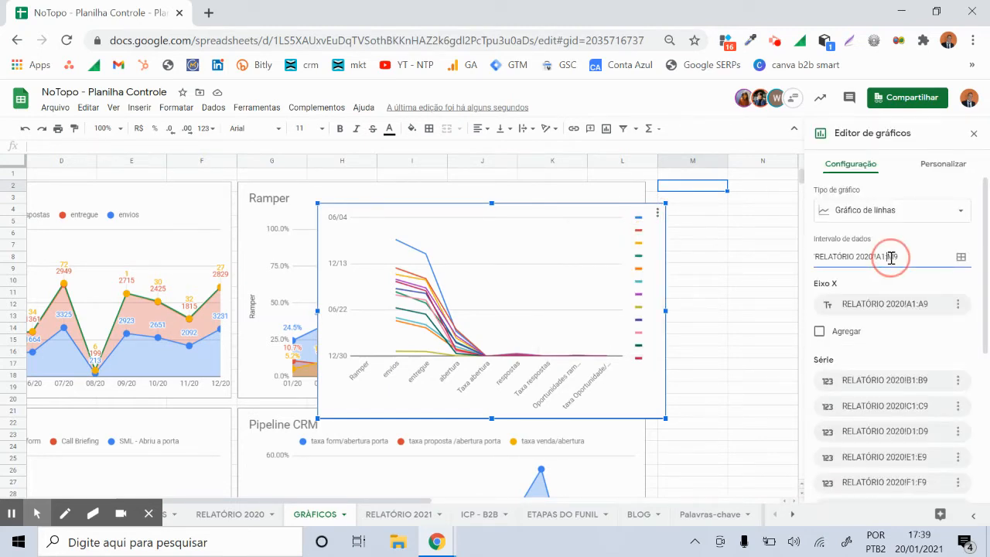
pyautogui.doubleClick(891, 258)
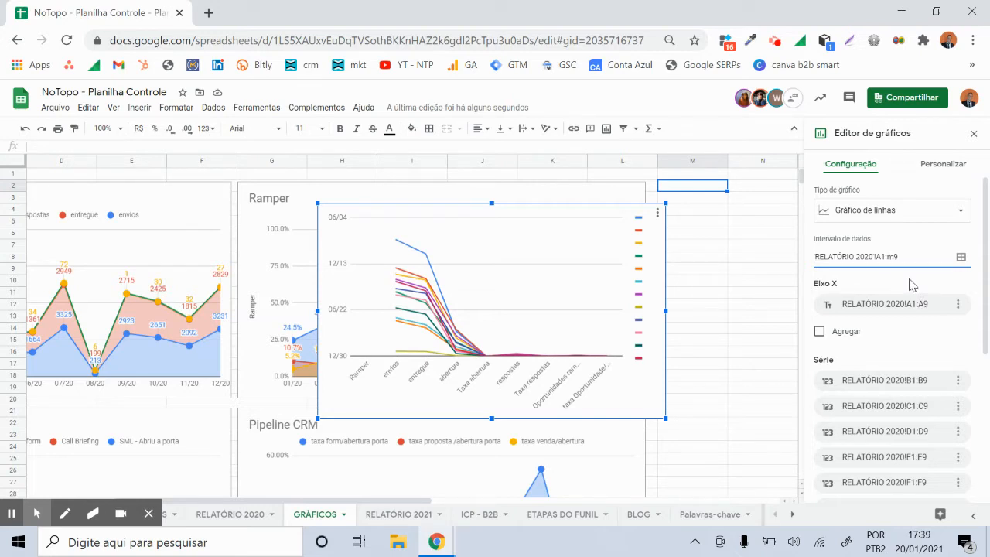
pyautogui.press('Return')
# Review the Ramper source table on RELATÓRIO 2020 and reopen the new line chart's editor on GRÁFICOS.
pyautogui.click(244, 515)
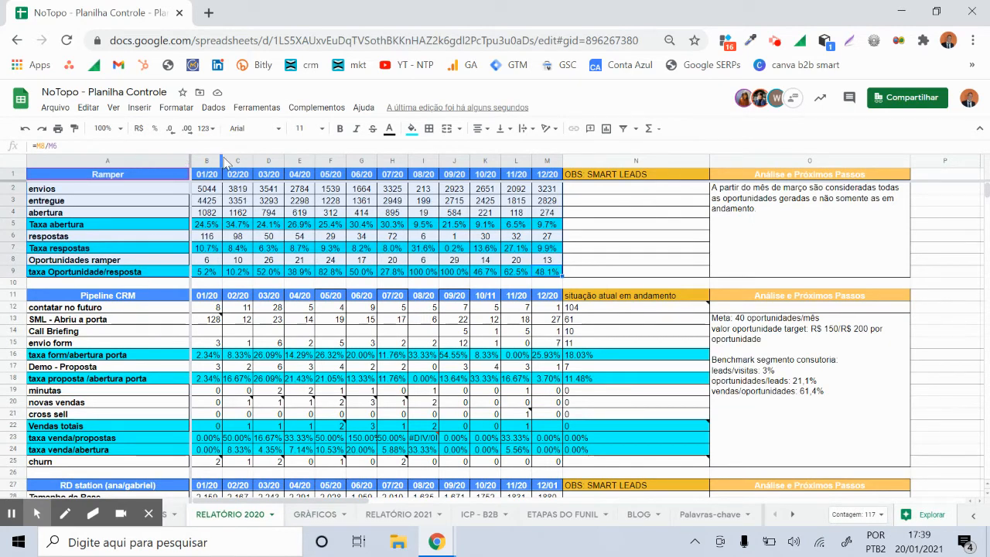
pyautogui.click(321, 521)
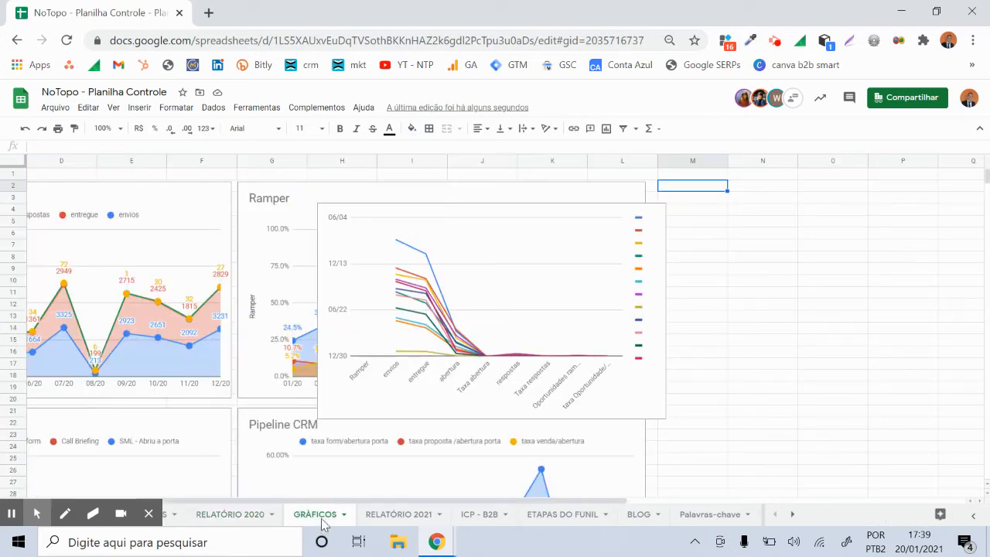
pyautogui.click(640, 223)
pyautogui.click(656, 214)
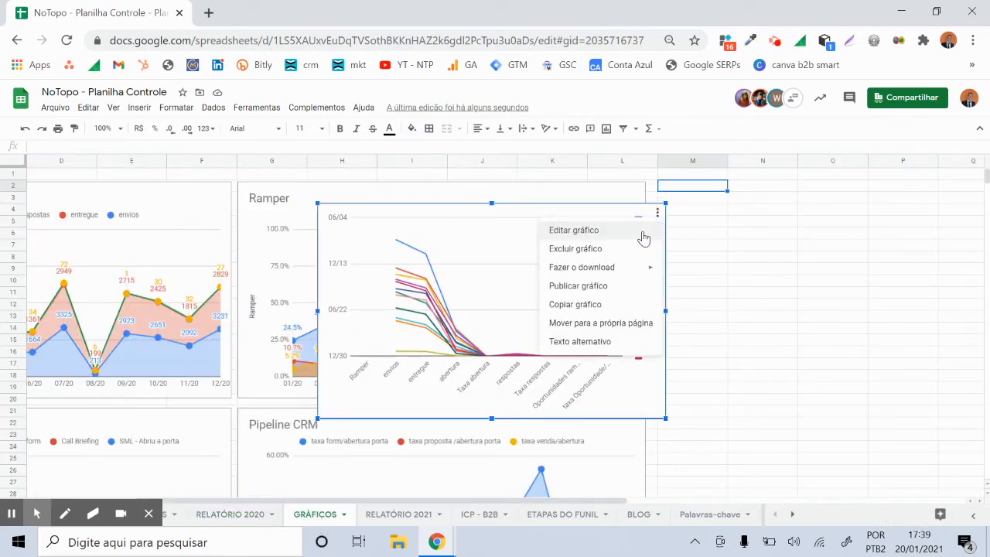
pyautogui.click(573, 230)
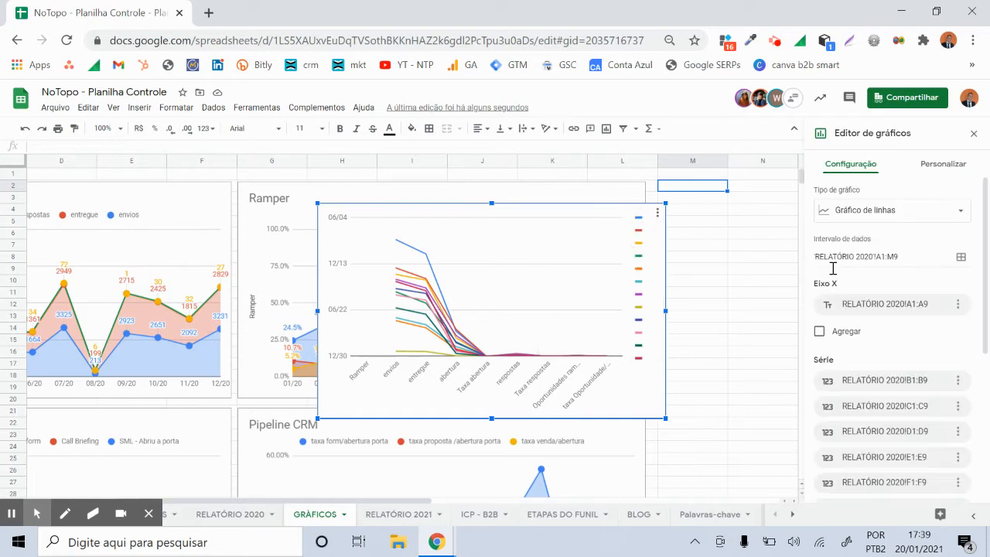
# Switch the rows and columns of the new line chart so each Ramper metric becomes a series.
pyautogui.click(985, 483)
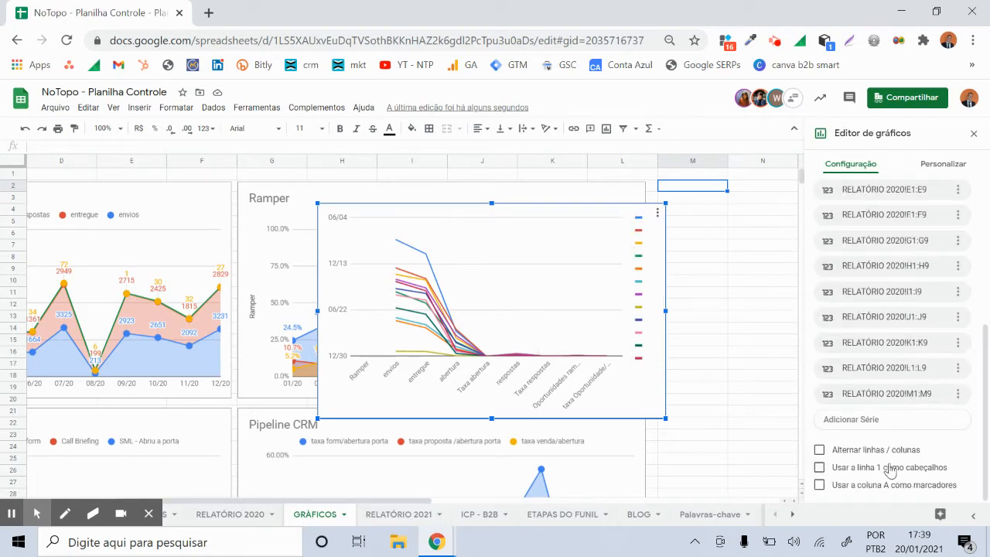
pyautogui.click(877, 450)
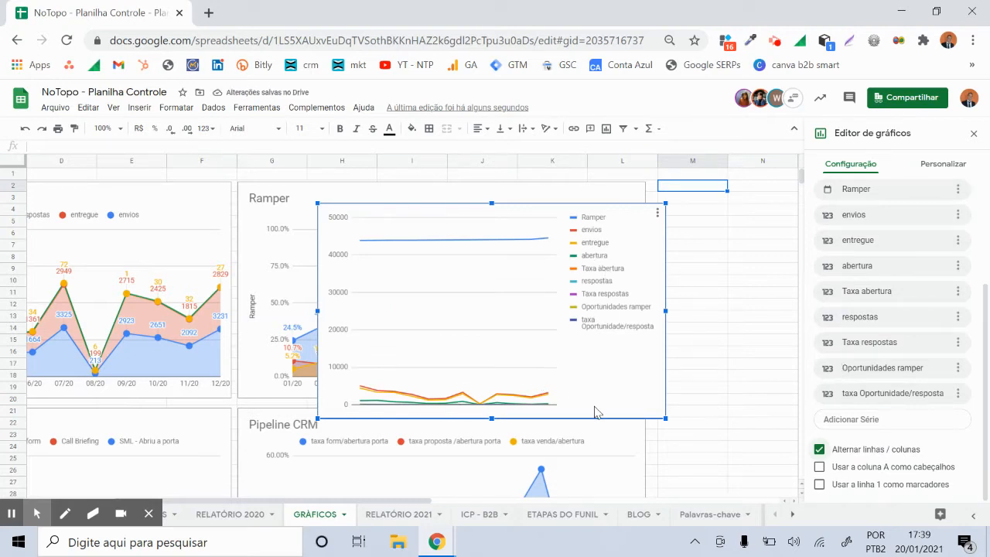
pyautogui.click(983, 304)
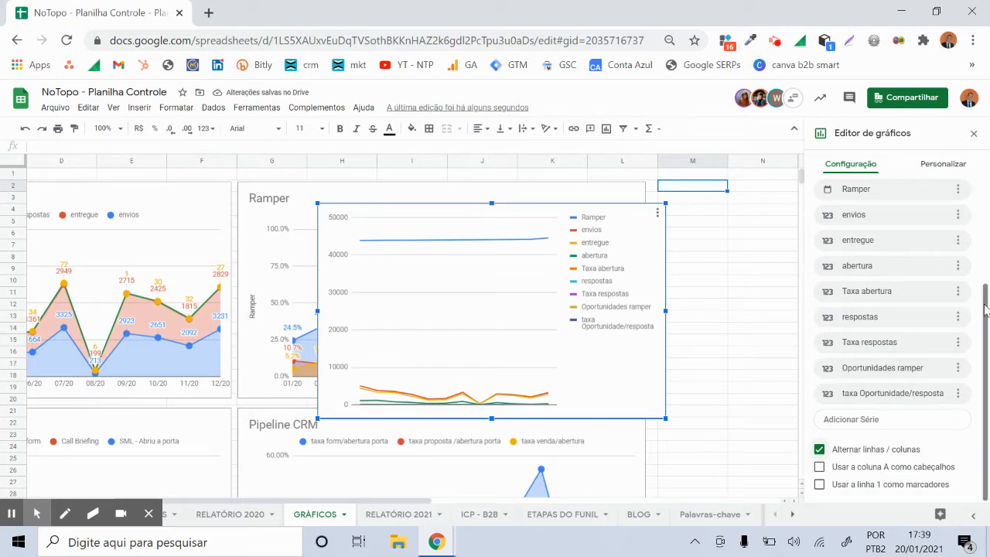
pyautogui.click(987, 251)
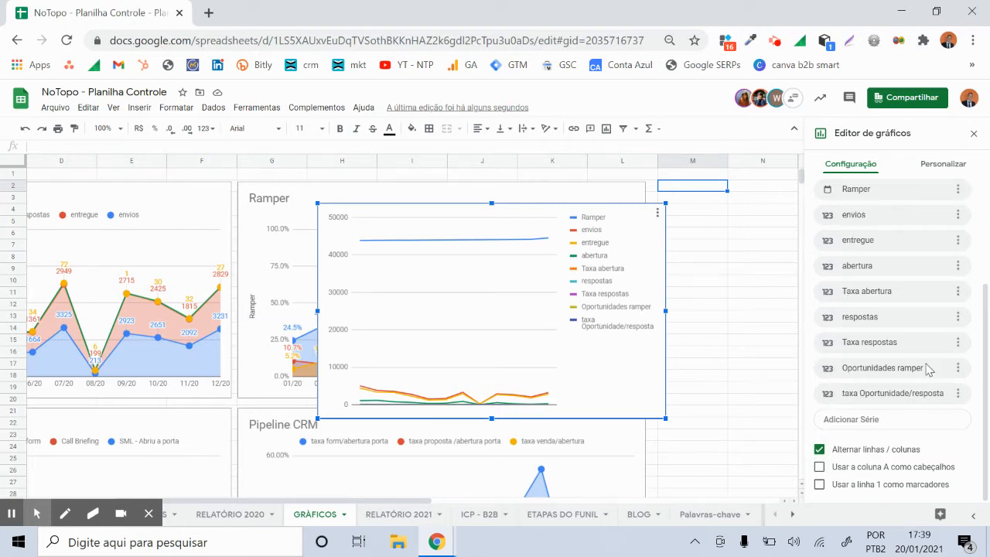
# Examine the monthly columns and metric rows of the Ramper table on RELATÓRIO 2020 against the new line chart.
pyautogui.click(245, 522)
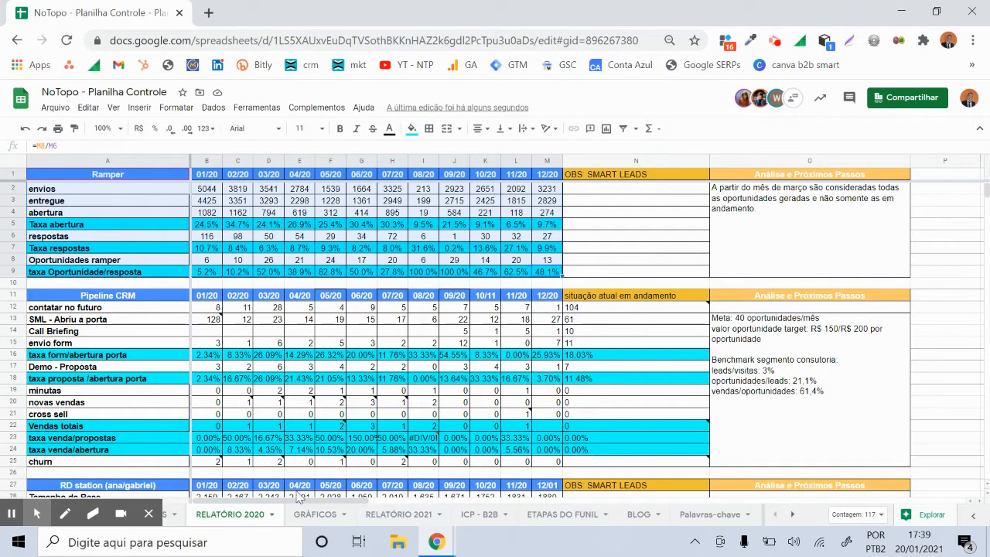
pyautogui.click(305, 518)
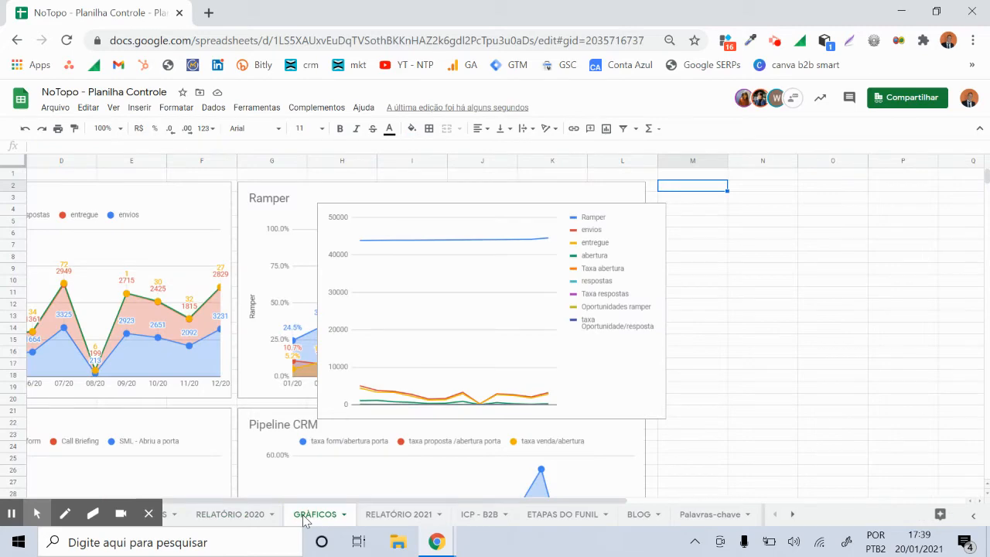
pyautogui.click(252, 518)
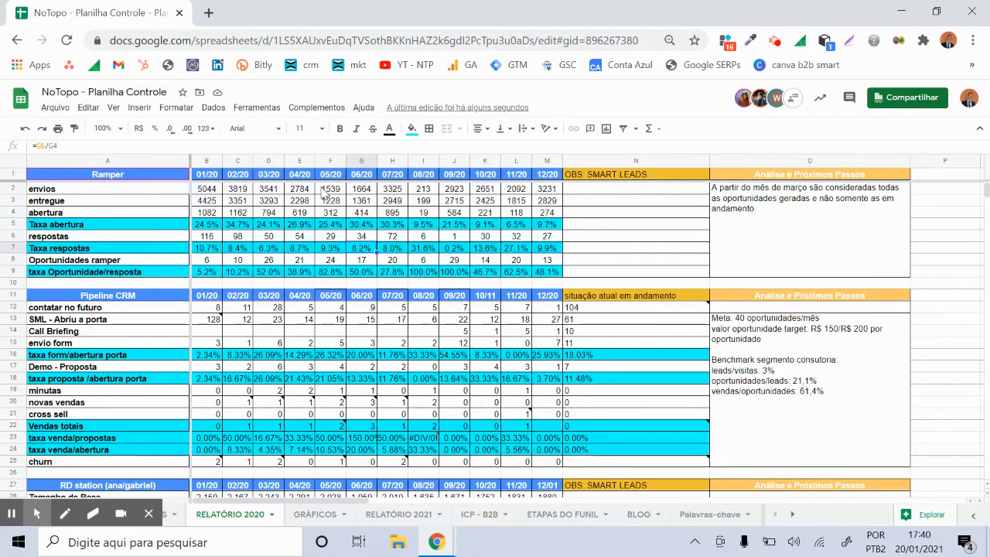
pyautogui.moveTo(330, 188); pyautogui.dragTo(361, 212)
pyautogui.moveTo(460, 267); pyautogui.dragTo(546, 274)
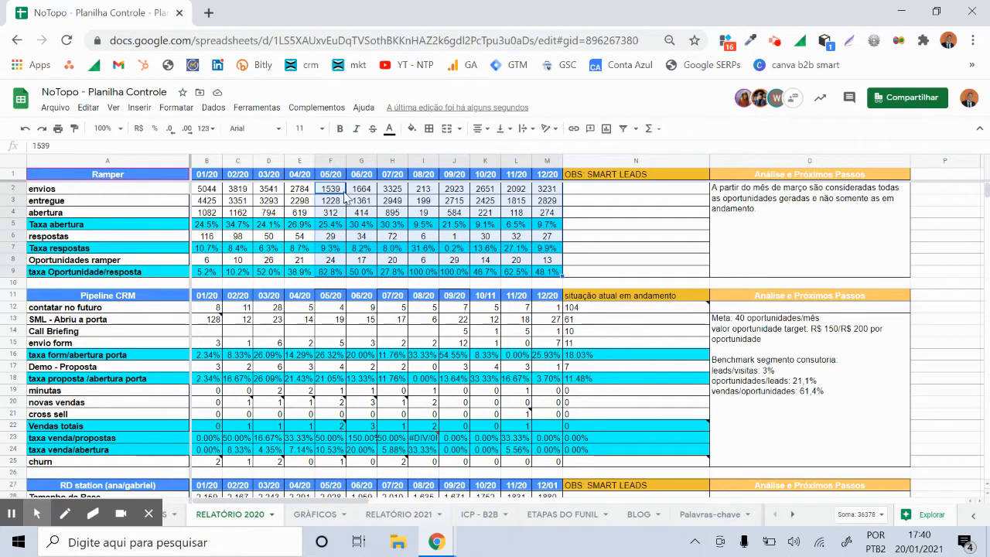
pyautogui.click(288, 250)
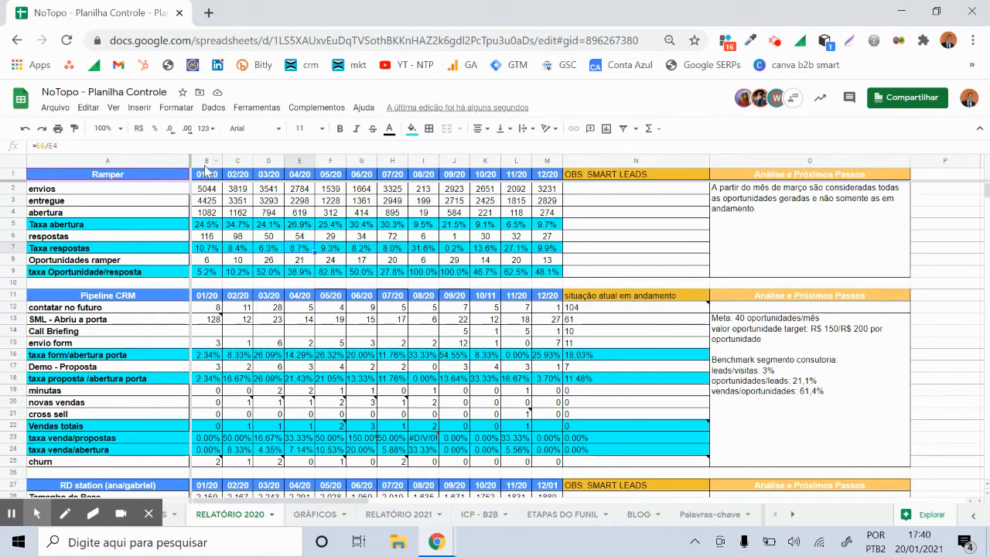
pyautogui.moveTo(207, 163); pyautogui.dragTo(300, 162)
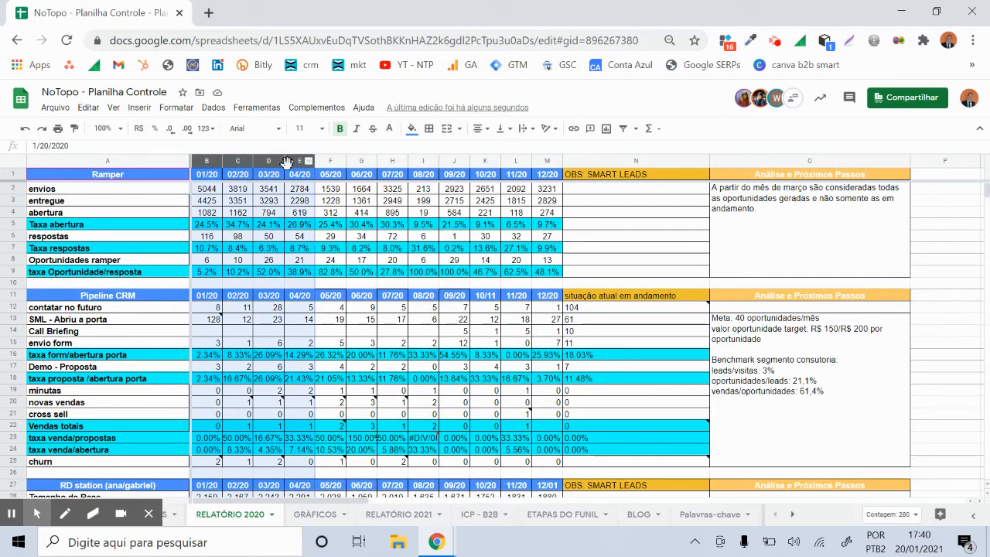
pyautogui.click(212, 194)
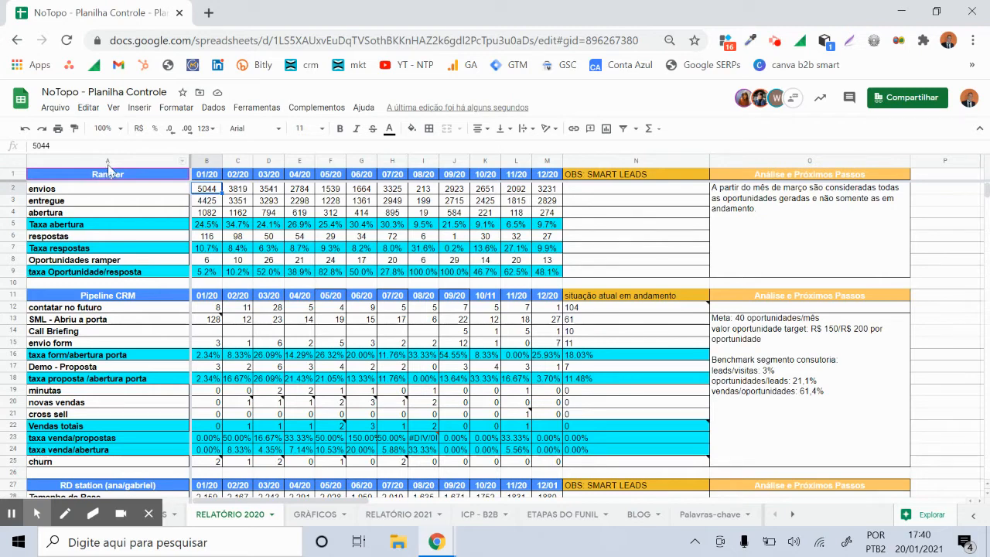
# Reopen the new line chart's editor on GRÁFICOS and add Ramper as its X axis.
pyautogui.click(313, 513)
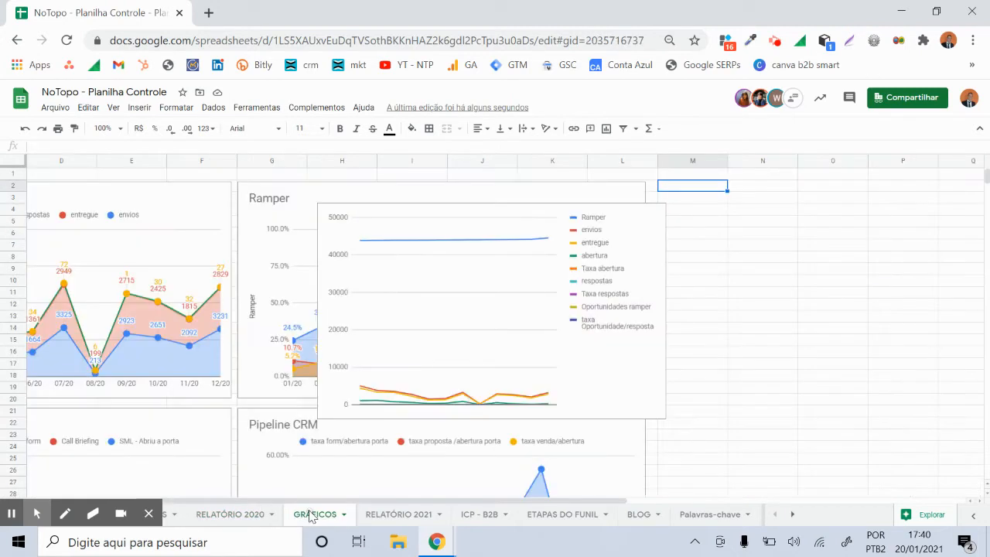
pyautogui.click(610, 209)
pyautogui.click(656, 212)
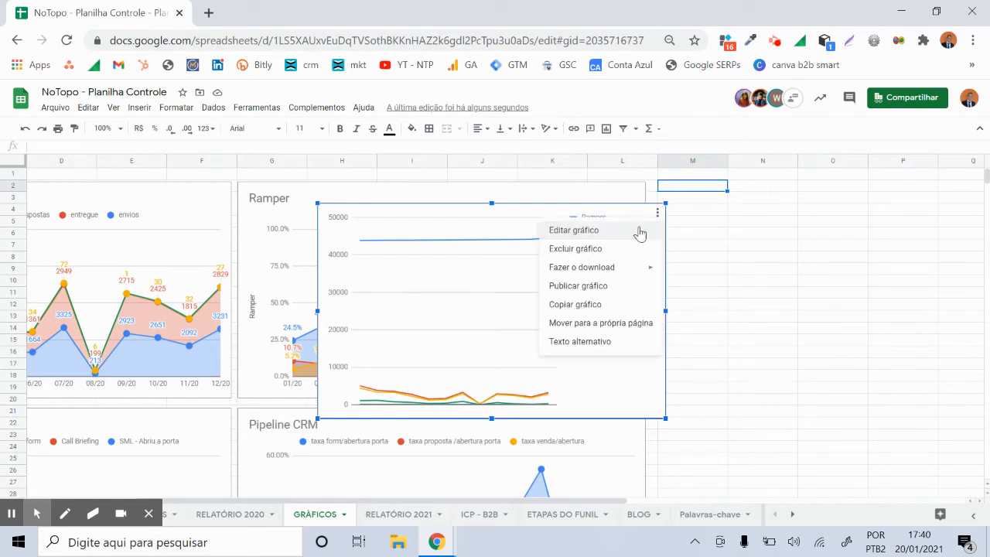
pyautogui.click(639, 233)
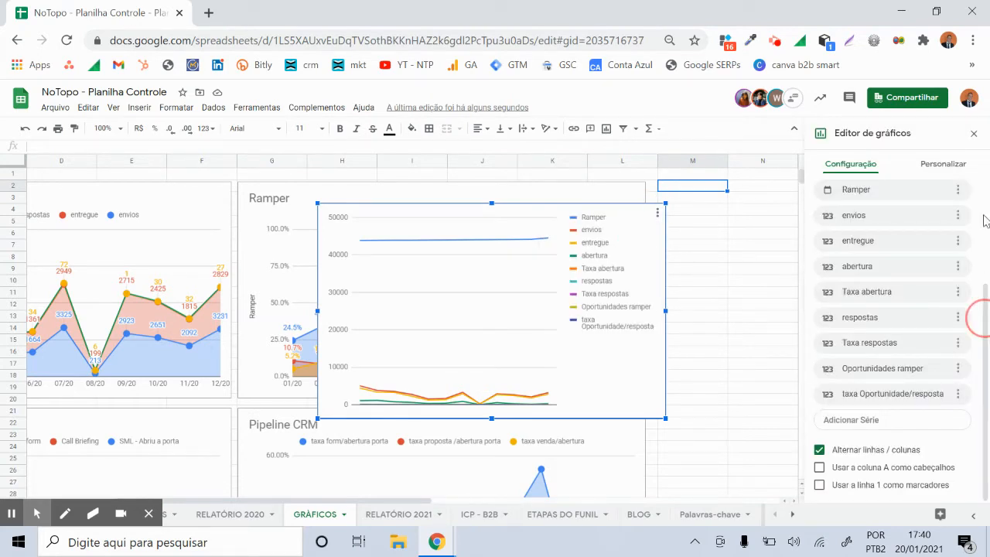
pyautogui.scroll(3, 985, 218)
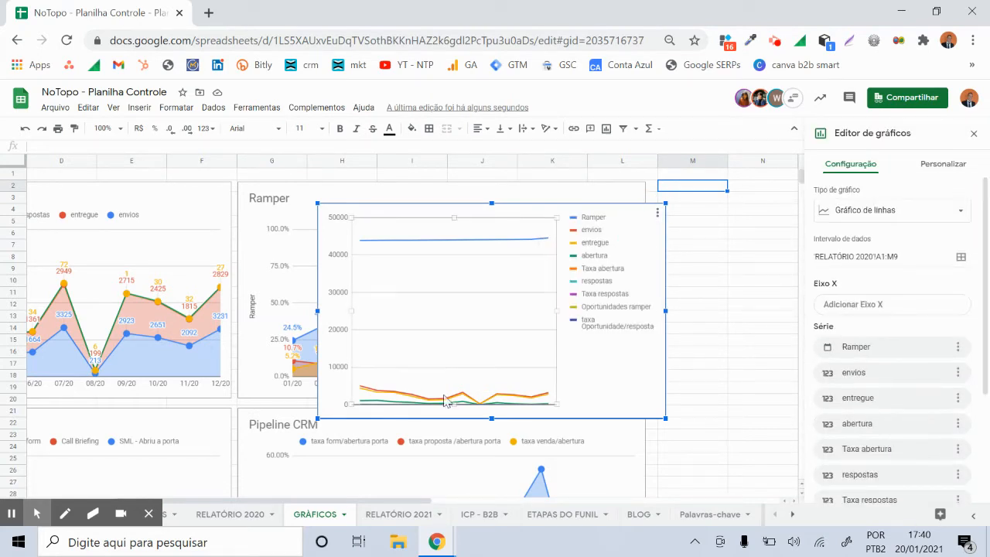
pyautogui.click(858, 305)
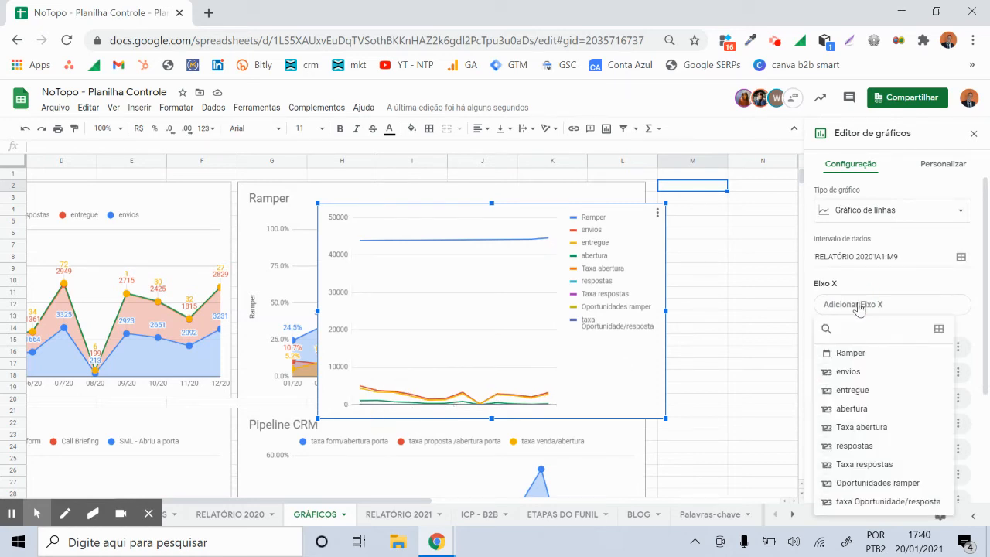
pyautogui.click(853, 354)
# Check the Ramper table on RELATÓRIO 2020, then remove the Ramper series from the new line chart on GRÁFICOS.
pyautogui.click(247, 514)
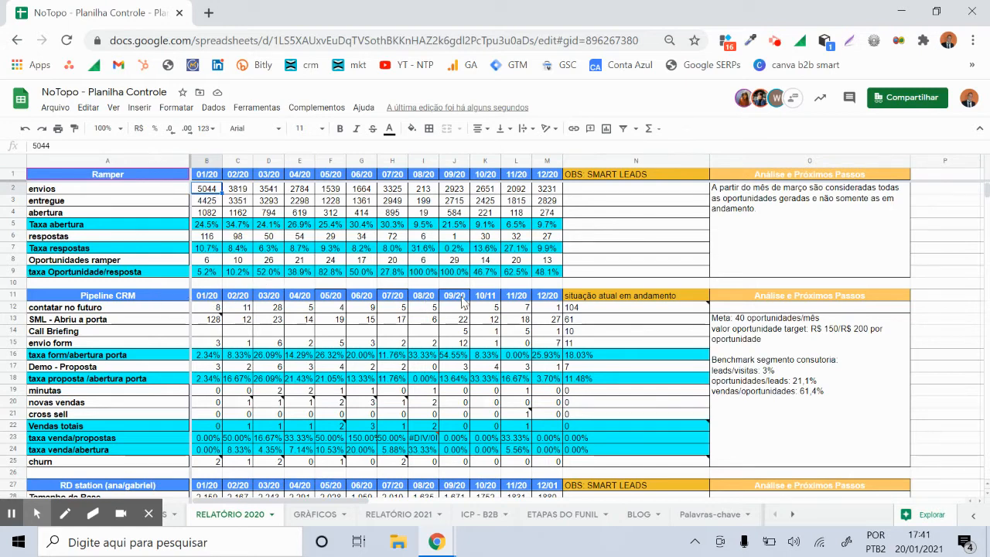
pyautogui.click(308, 515)
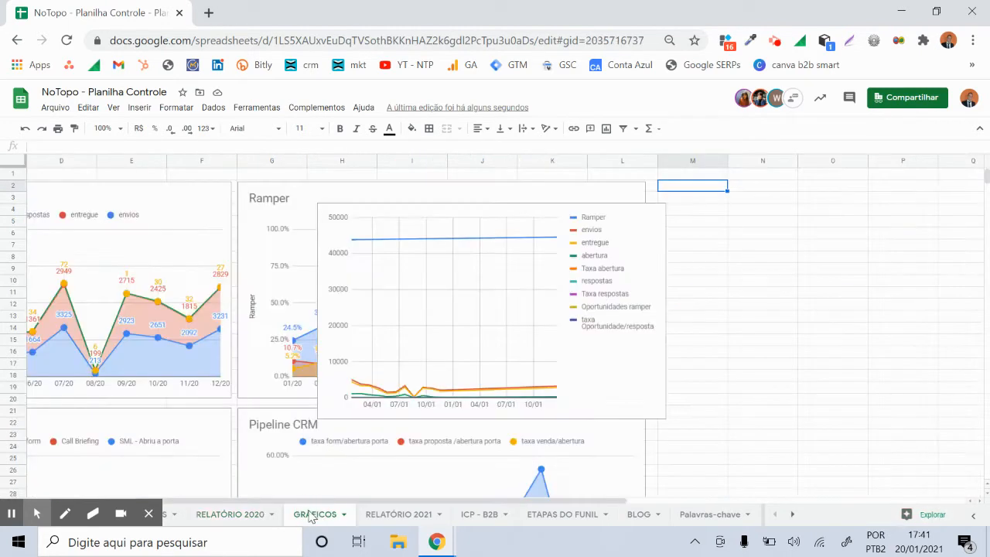
pyautogui.click(659, 220)
pyautogui.click(658, 212)
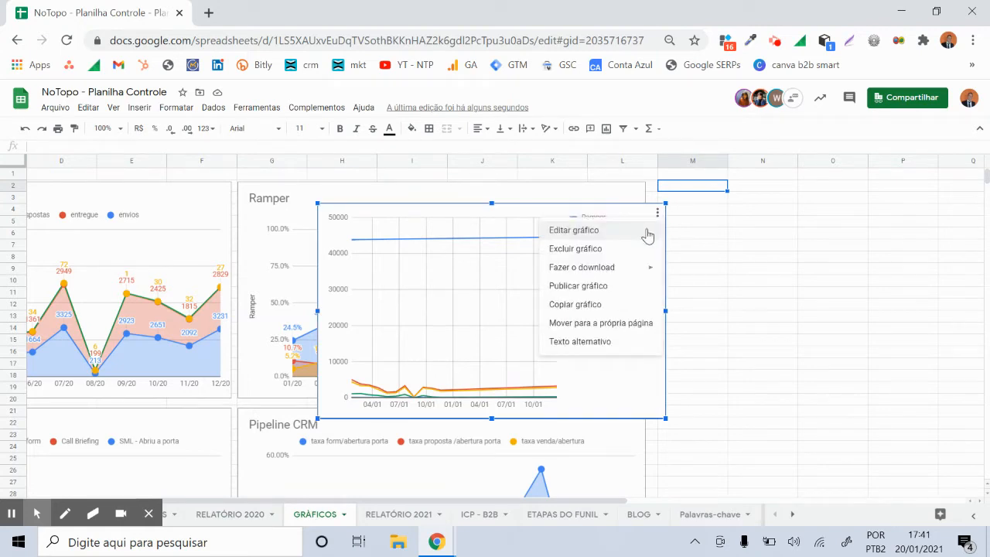
pyautogui.click(647, 229)
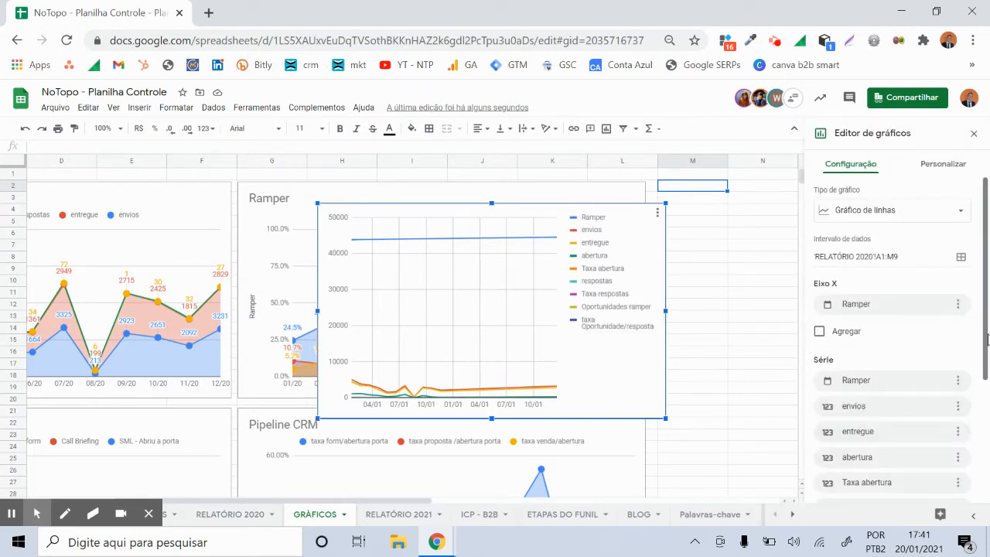
pyautogui.moveTo(986, 340); pyautogui.dragTo(986, 410)
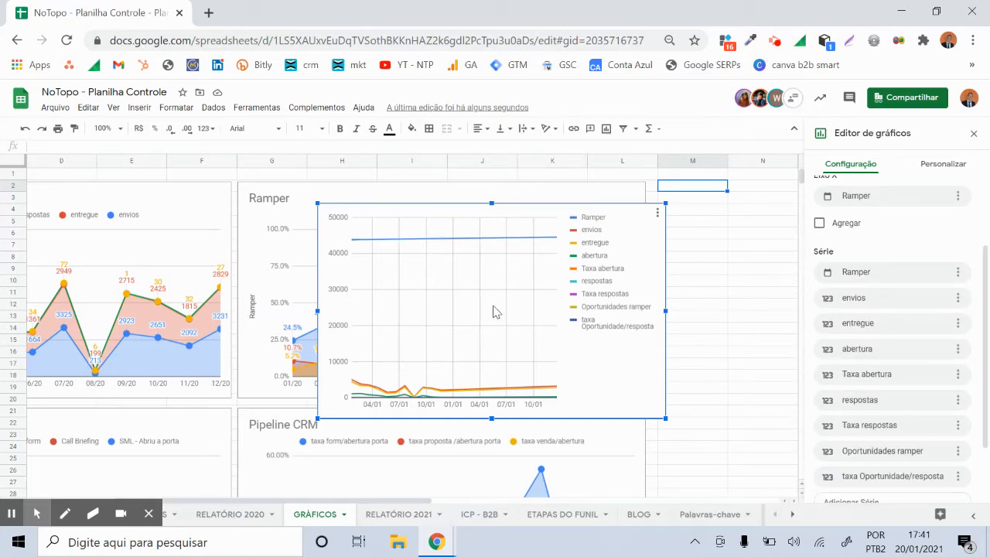
pyautogui.click(957, 272)
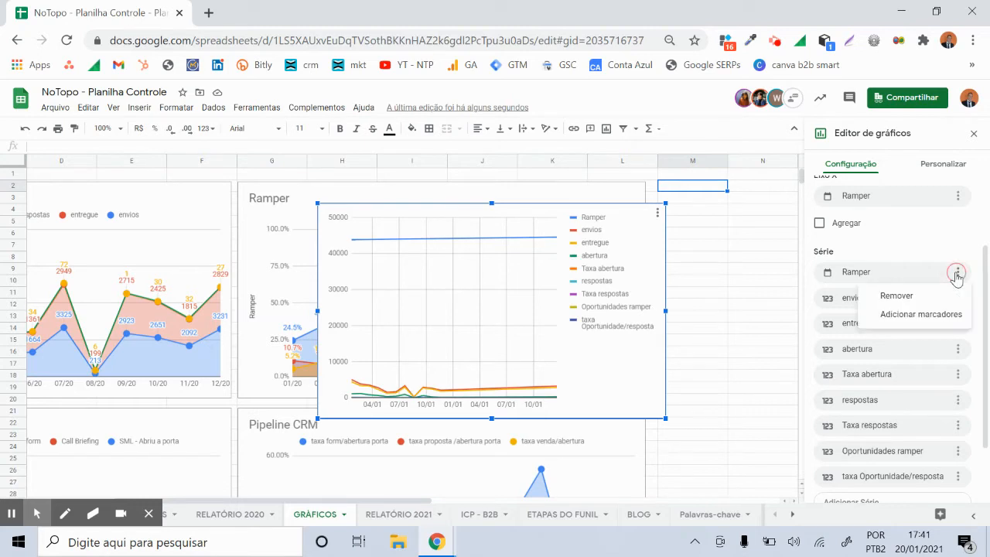
pyautogui.click(883, 297)
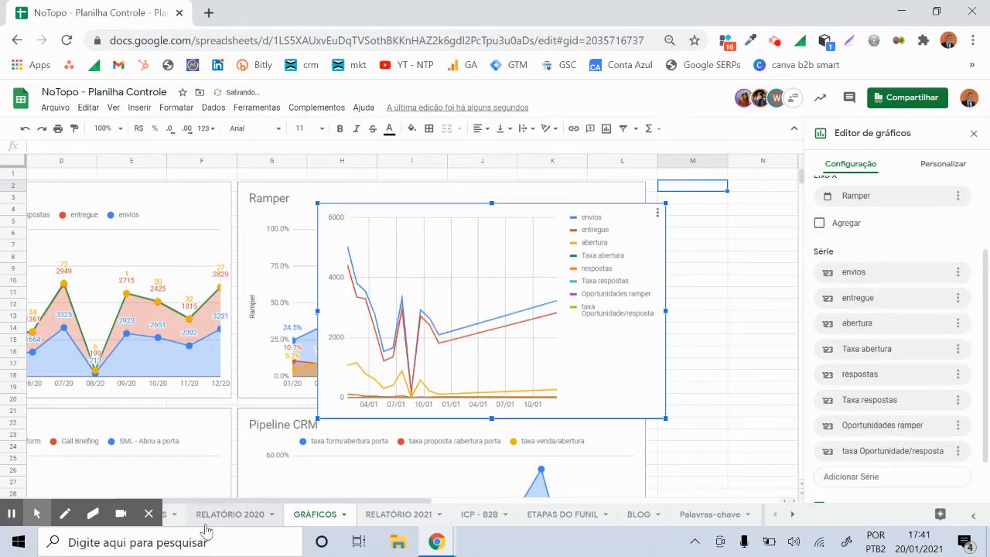
# Review the Ramper table's metrics on RELATÓRIO 2020 and return to editing the new line chart on GRÁFICOS.
pyautogui.click(225, 514)
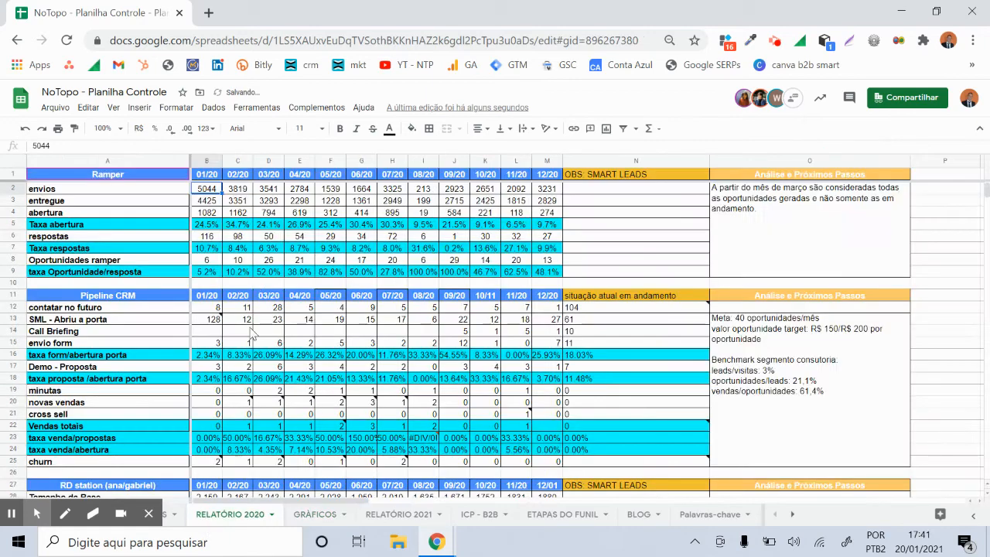
pyautogui.click(317, 514)
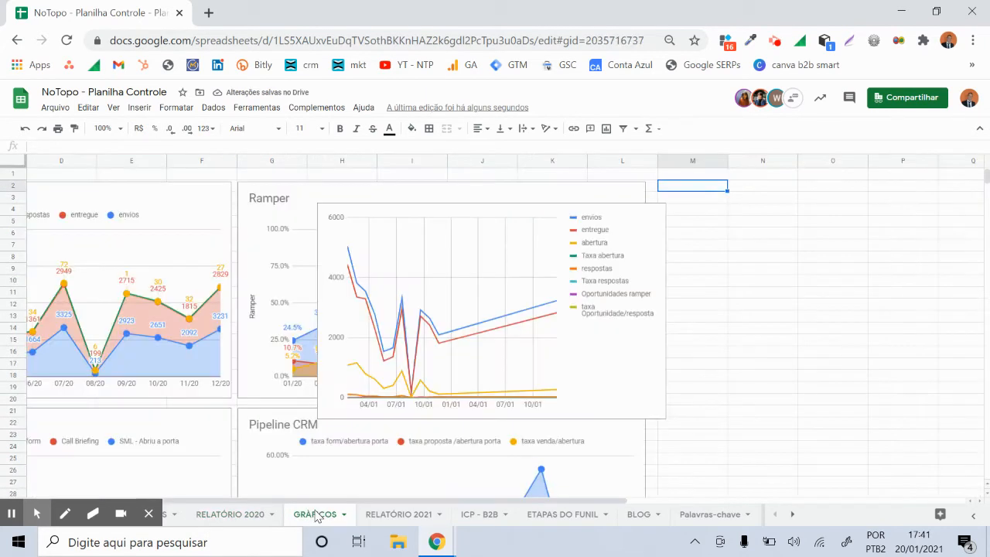
pyautogui.click(630, 230)
pyautogui.click(656, 214)
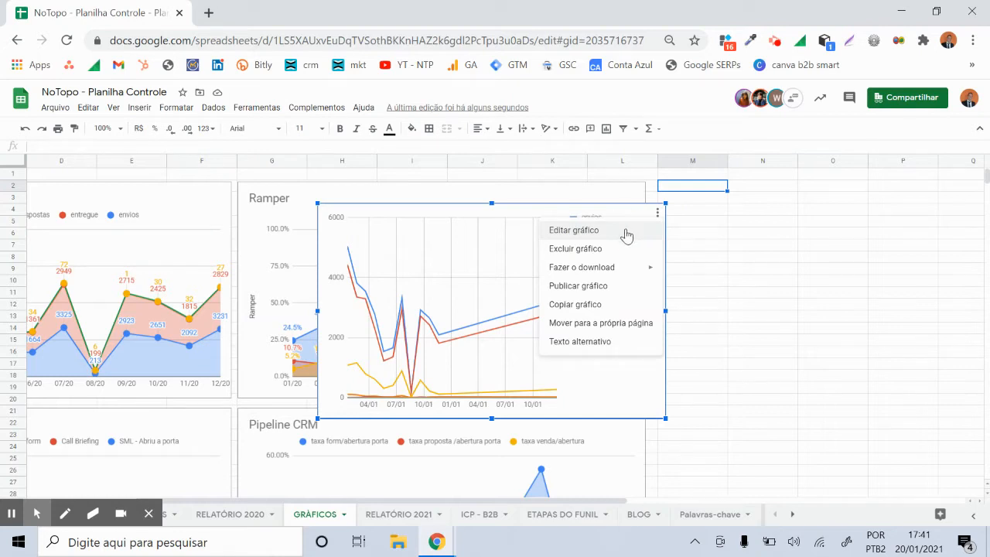
pyautogui.click(627, 230)
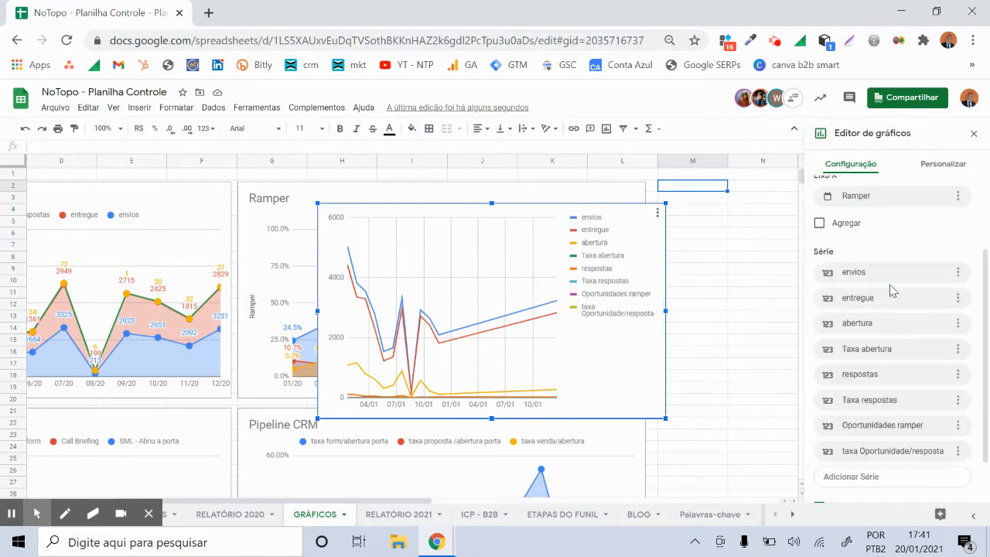
# Remove the Taxa abertura, Taxa respostas and taxa Oportunidade/resposta series from the new line chart.
pyautogui.click(956, 356)
pyautogui.click(956, 352)
pyautogui.click(956, 352)
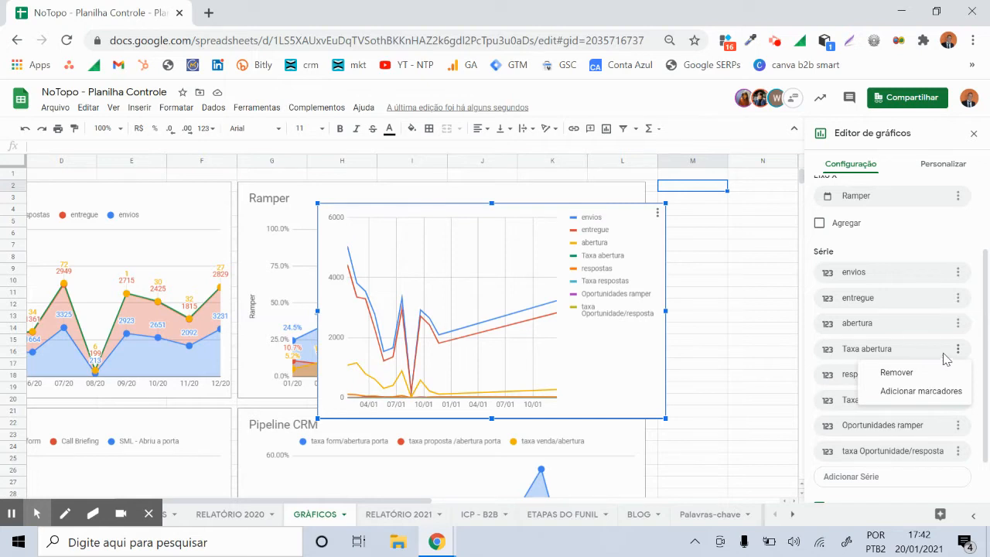
pyautogui.click(898, 373)
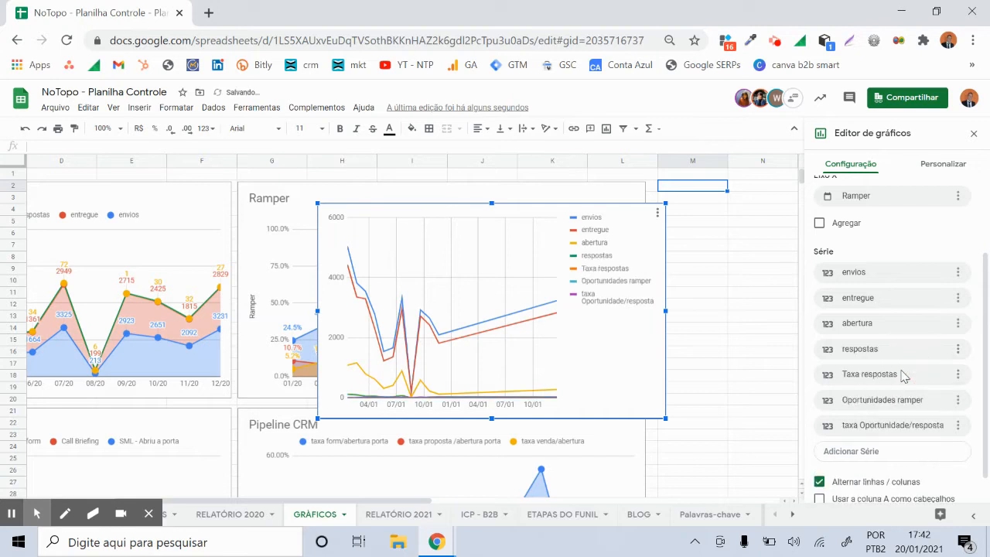
pyautogui.click(957, 374)
pyautogui.click(926, 398)
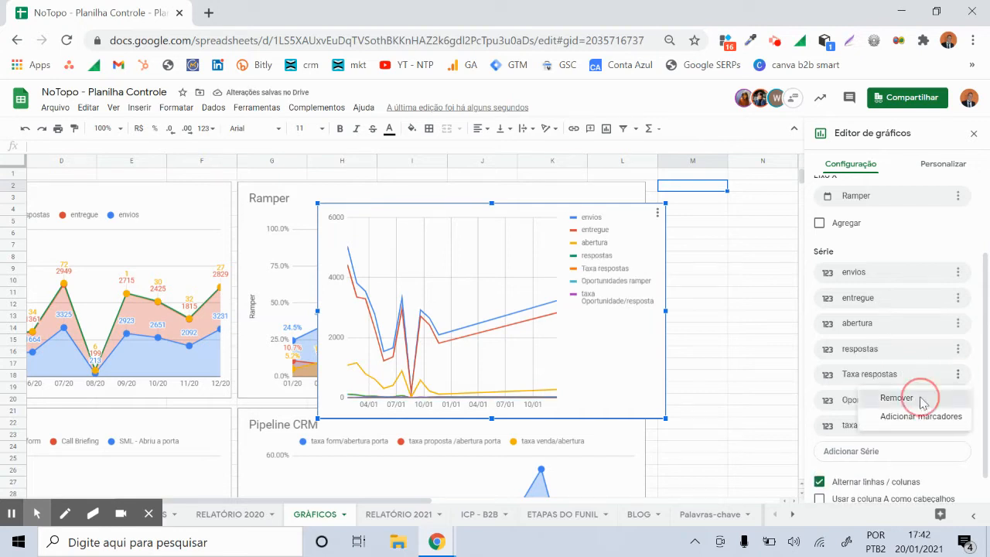
pyautogui.click(958, 400)
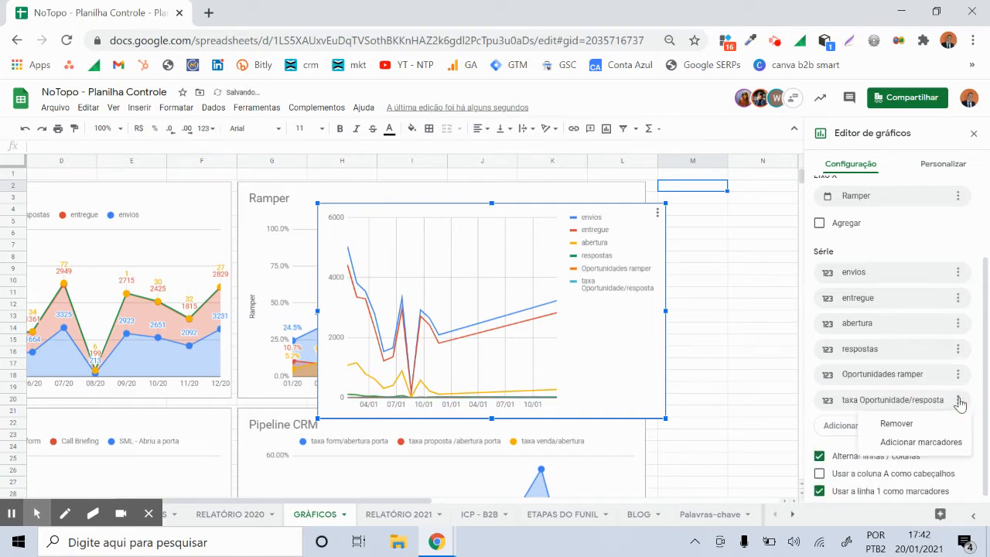
pyautogui.click(895, 424)
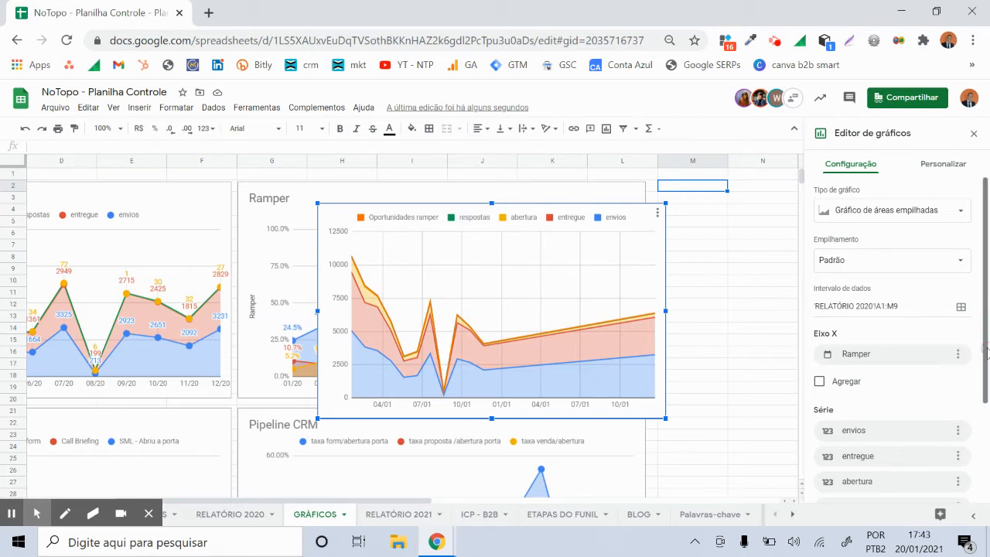
# Review the stacked area chart's series setup and open its chart style customization options.
pyautogui.moveTo(987, 353); pyautogui.dragTo(980, 420)
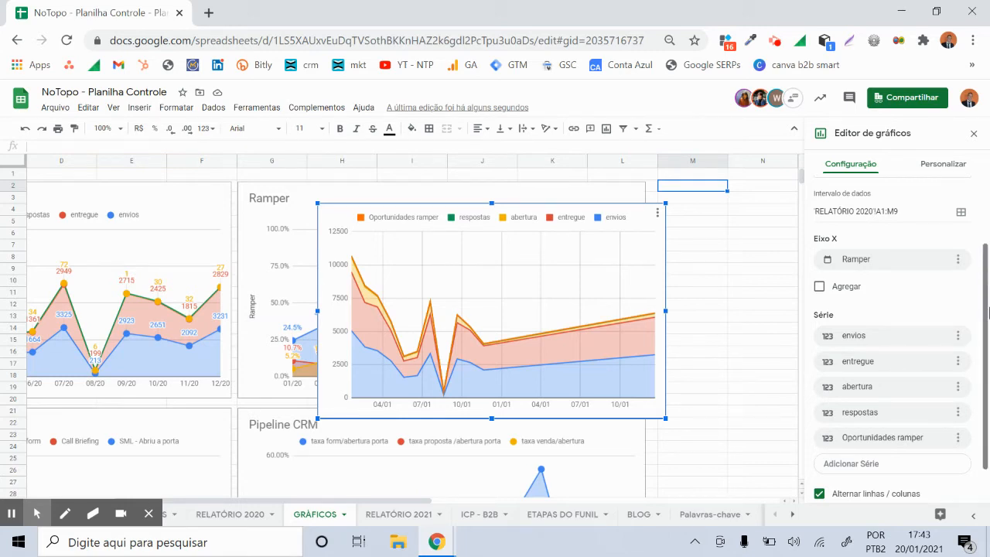
pyautogui.click(988, 312)
pyautogui.click(942, 164)
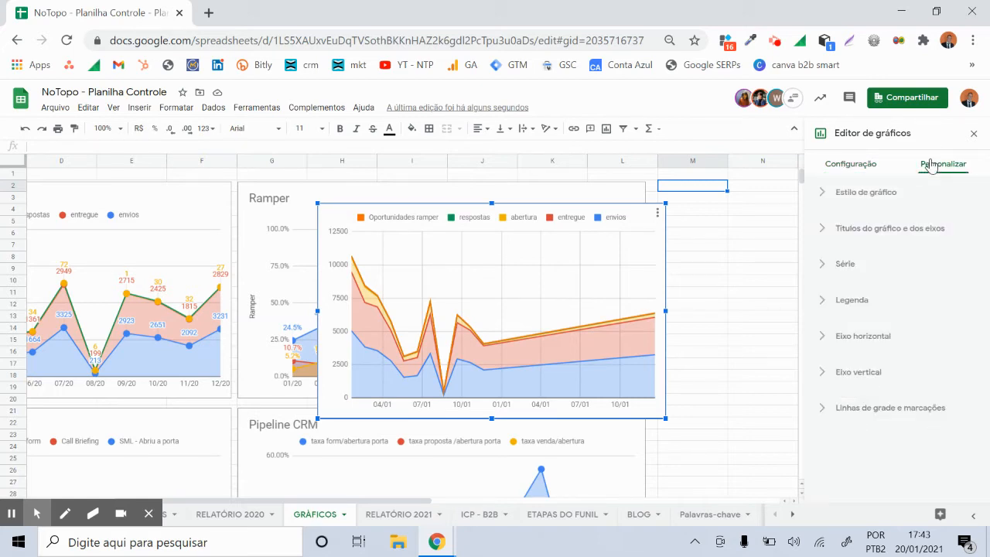
pyautogui.click(860, 200)
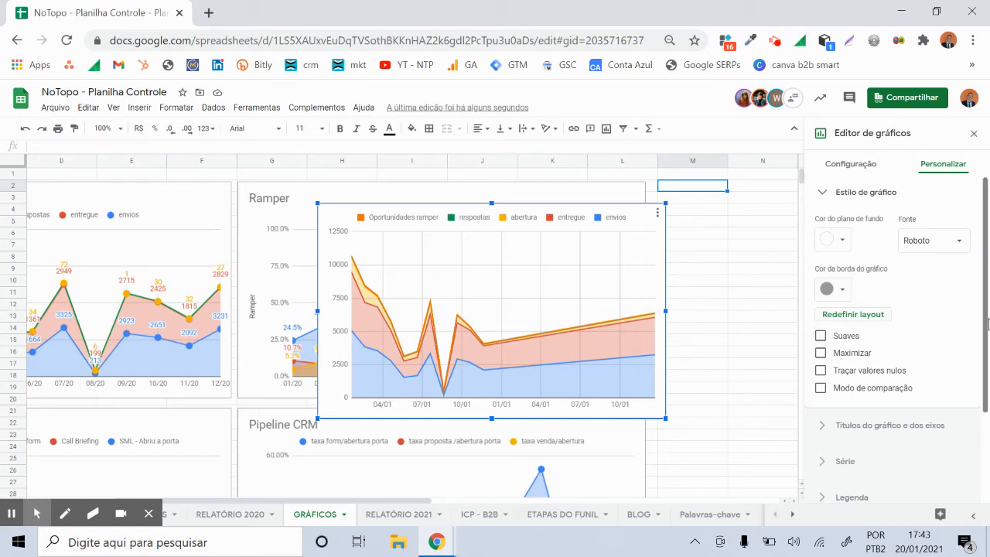
# Set the new stacked area chart's title to "Ramper - valores" and close its editor.
pyautogui.click(924, 425)
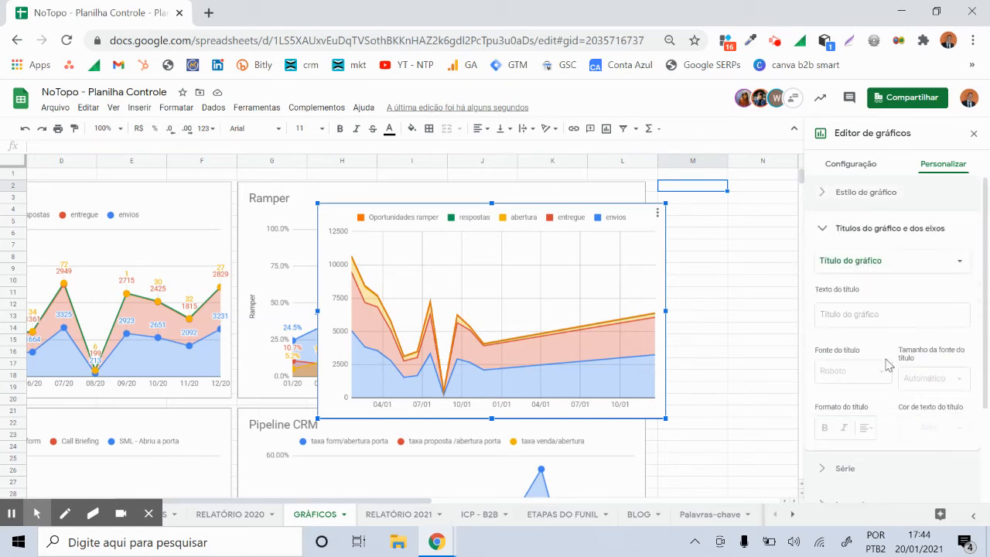
pyautogui.click(845, 314)
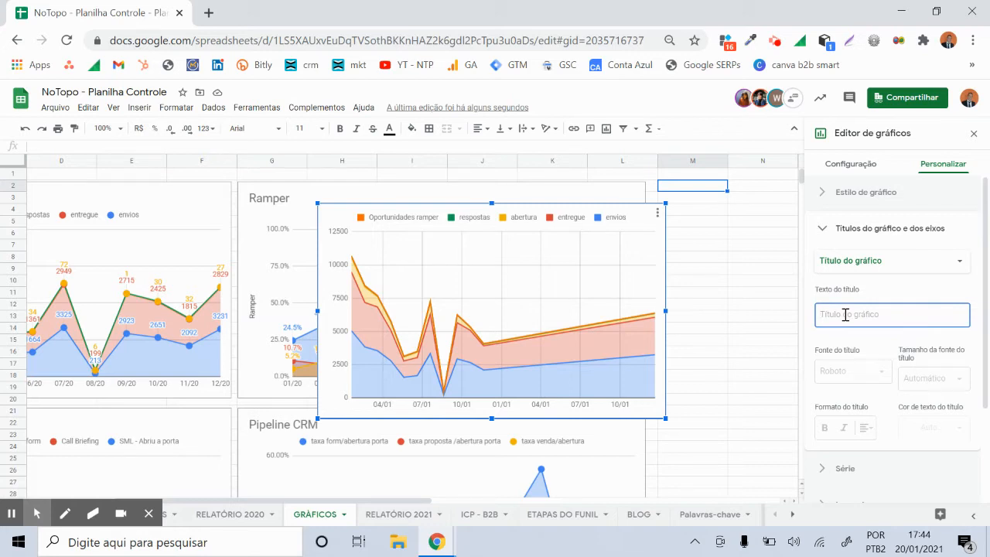
pyautogui.write('RAme')
pyautogui.press('BackSpace')
pyautogui.press('BackSpace')
pyautogui.write('Ramper - valores')
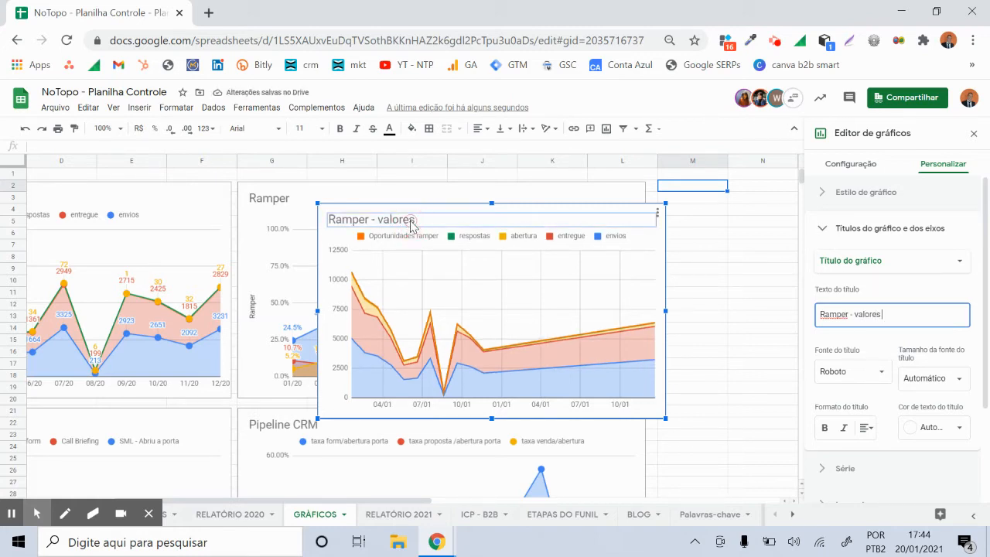
pyautogui.doubleClick(410, 221)
pyautogui.click(684, 265)
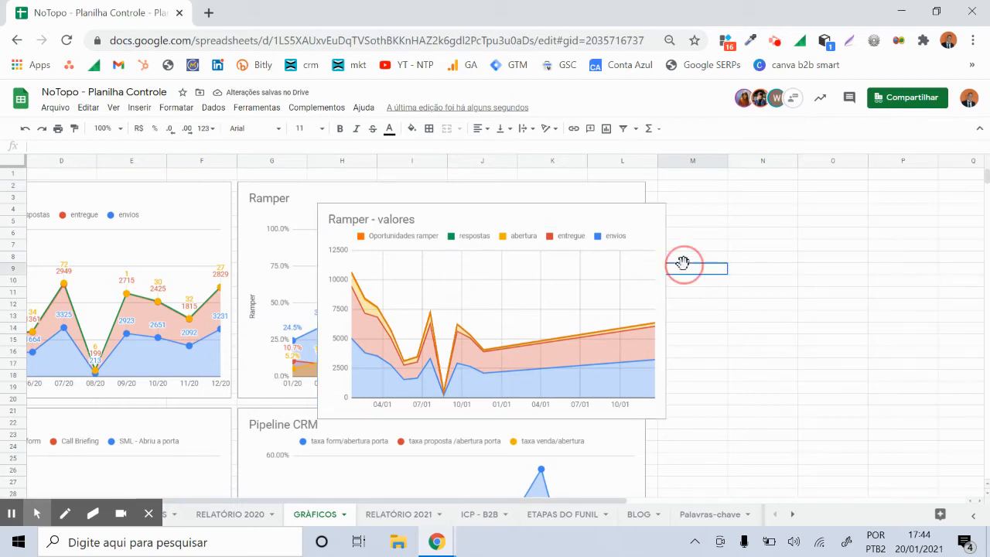
# Reopen the Ramper - valores chart for editing and try the legend positions Abaixo and Esquerda before setting it to Acima.
pyautogui.click(406, 230)
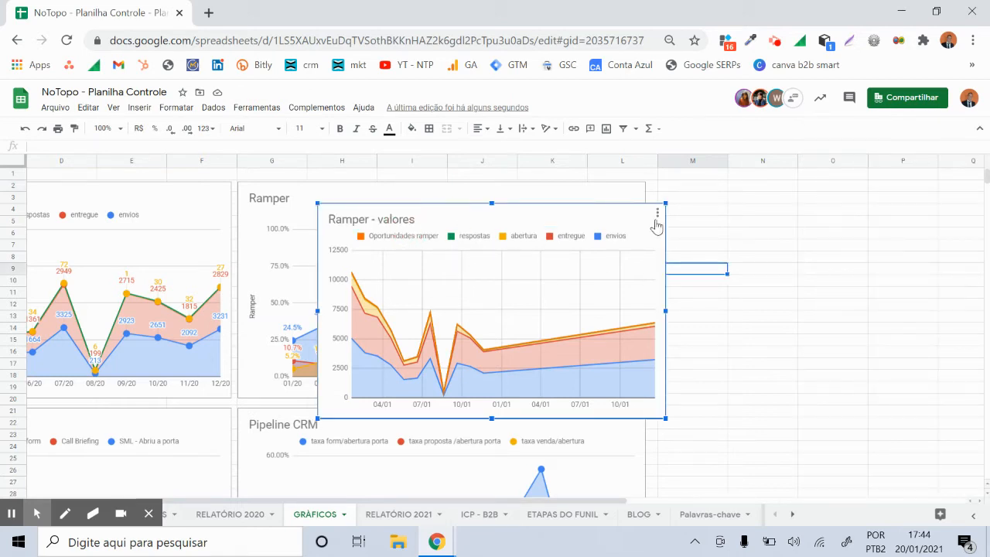
pyautogui.click(656, 217)
pyautogui.click(634, 234)
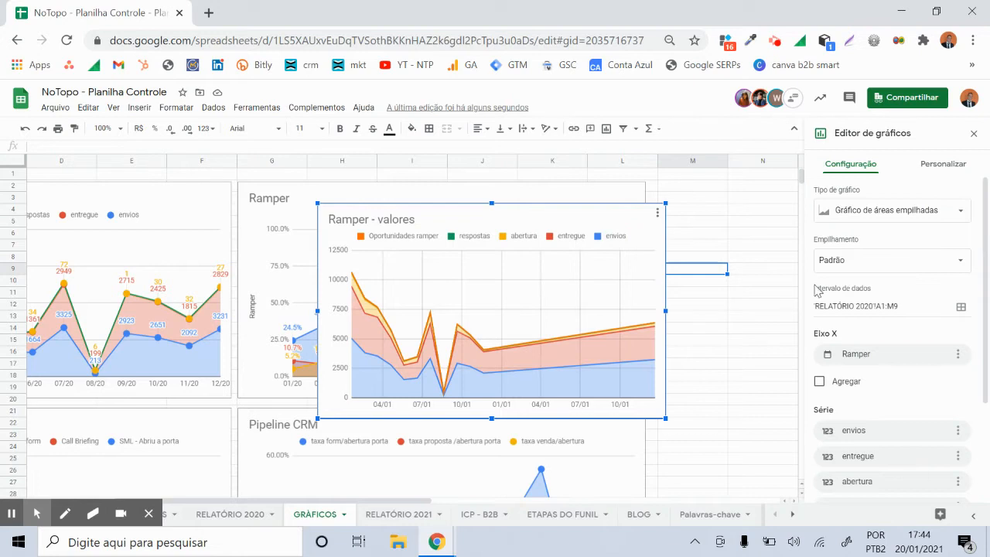
pyautogui.click(934, 173)
pyautogui.click(848, 299)
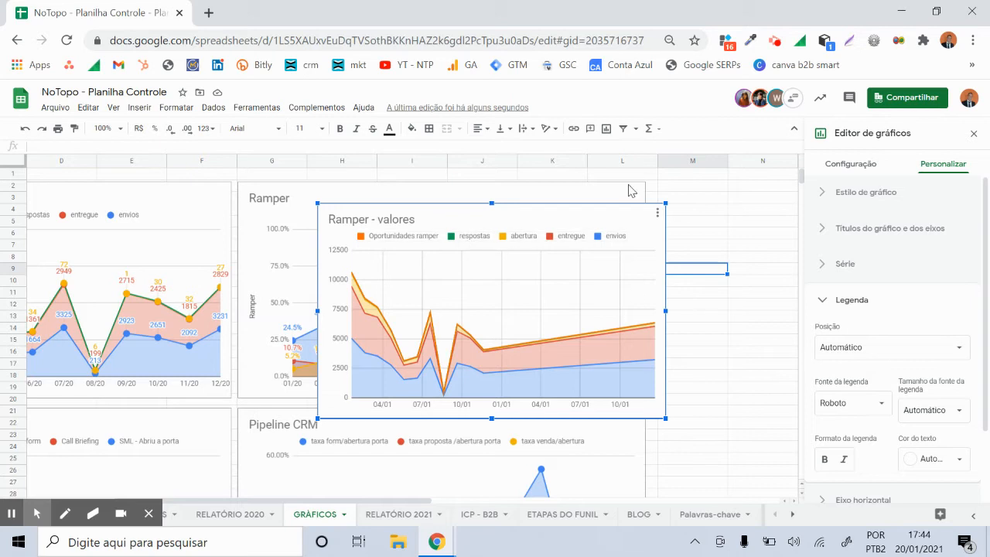
pyautogui.click(844, 345)
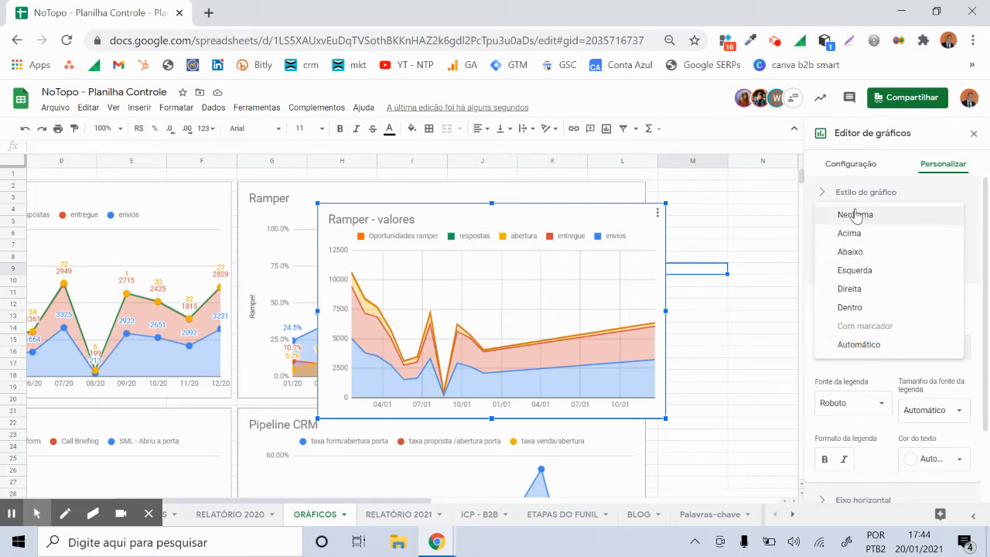
pyautogui.click(851, 252)
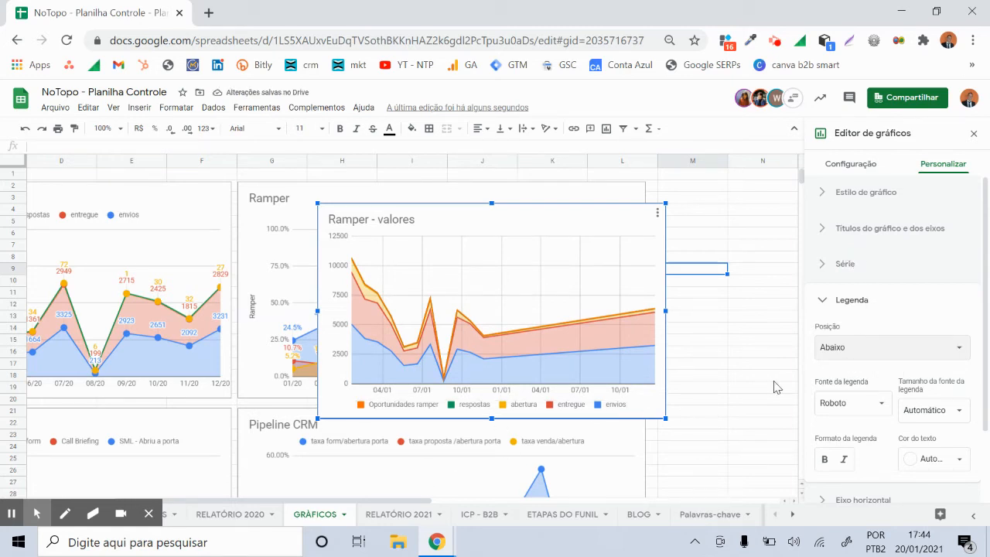
pyautogui.click(850, 344)
pyautogui.click(860, 368)
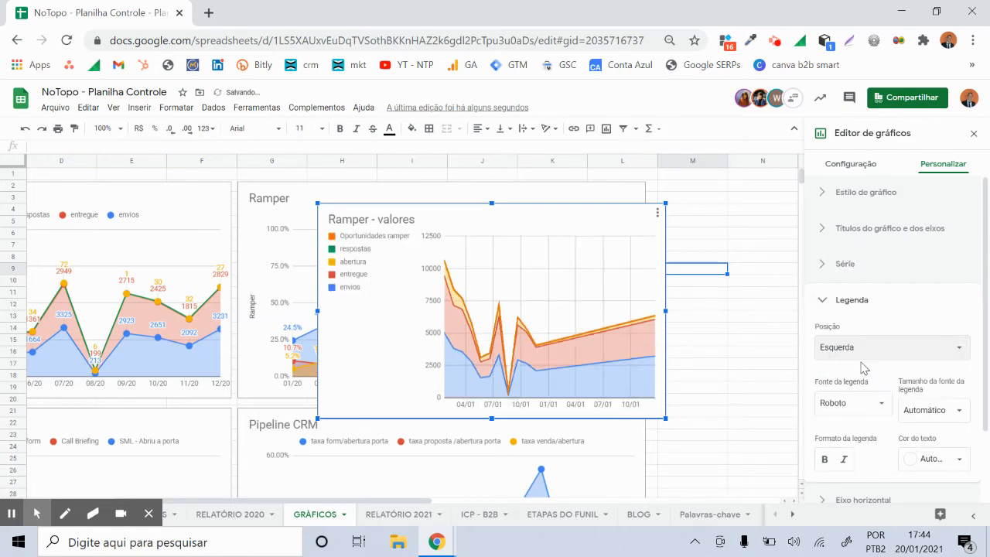
pyautogui.click(860, 351)
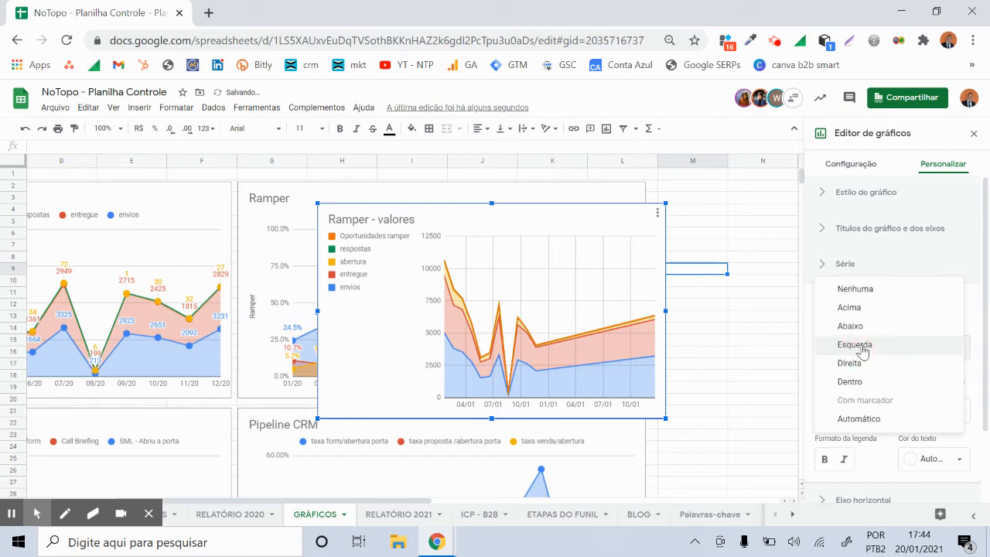
pyautogui.click(854, 309)
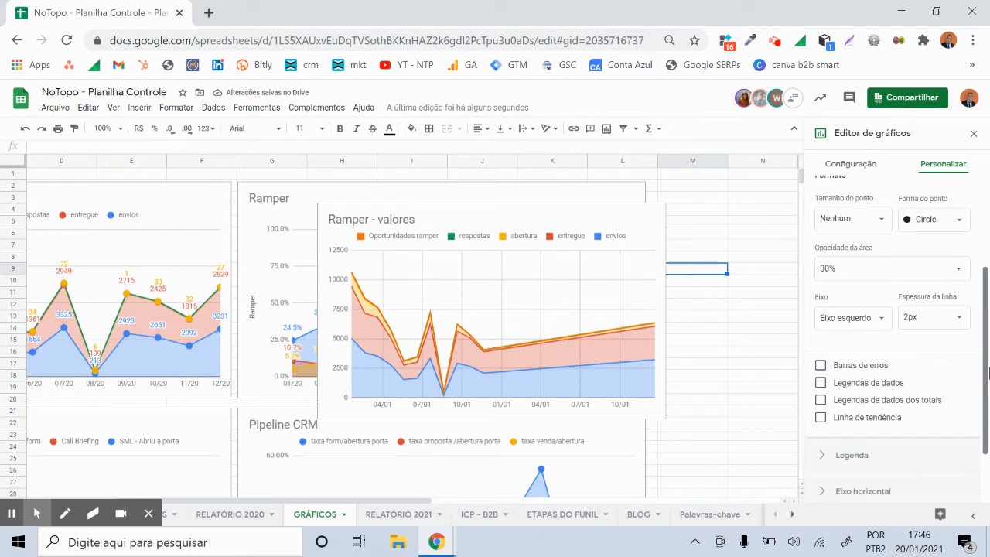
# Try data labels (Legendas de dados) on the chart's series, switch them off, and enable Legendas de dados dos totais instead.
pyautogui.click(855, 387)
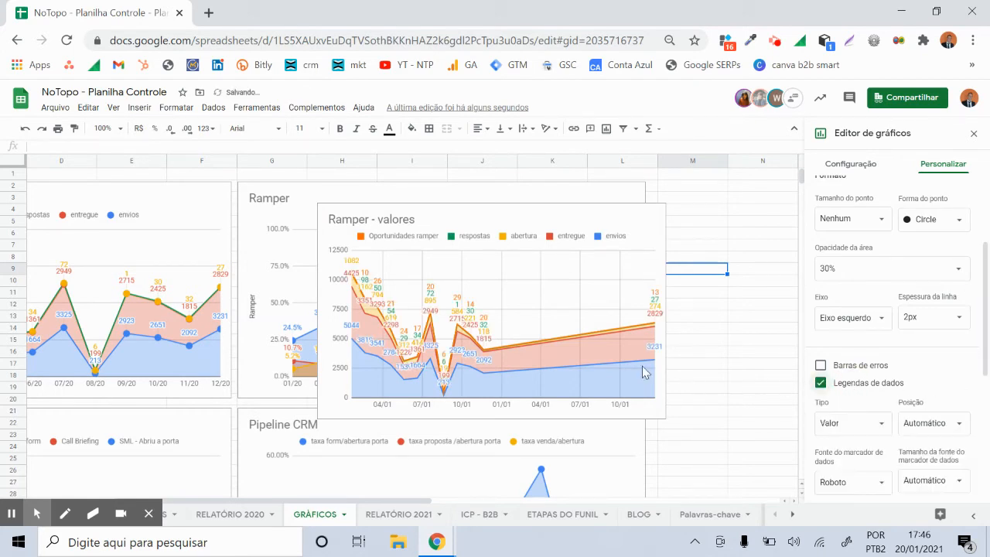
pyautogui.click(854, 381)
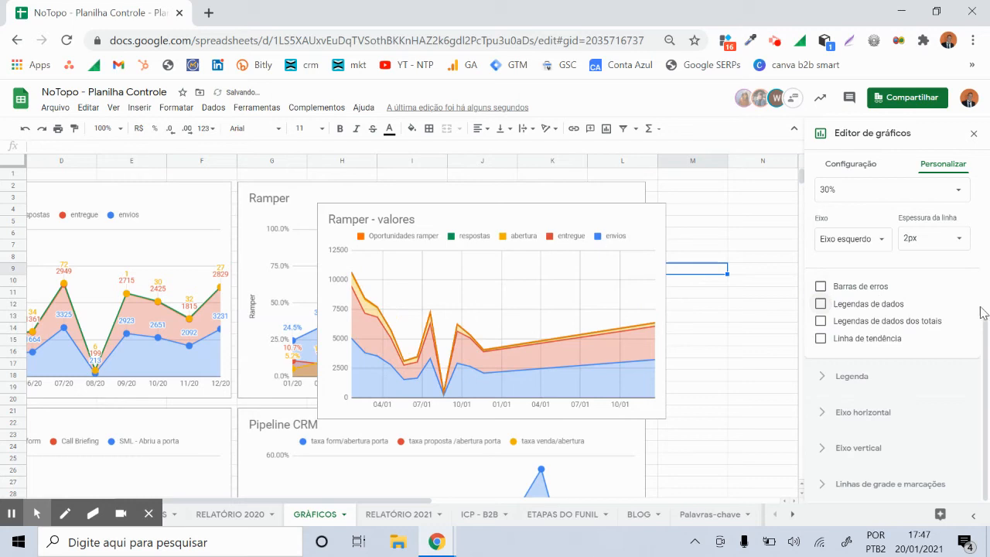
pyautogui.click(903, 324)
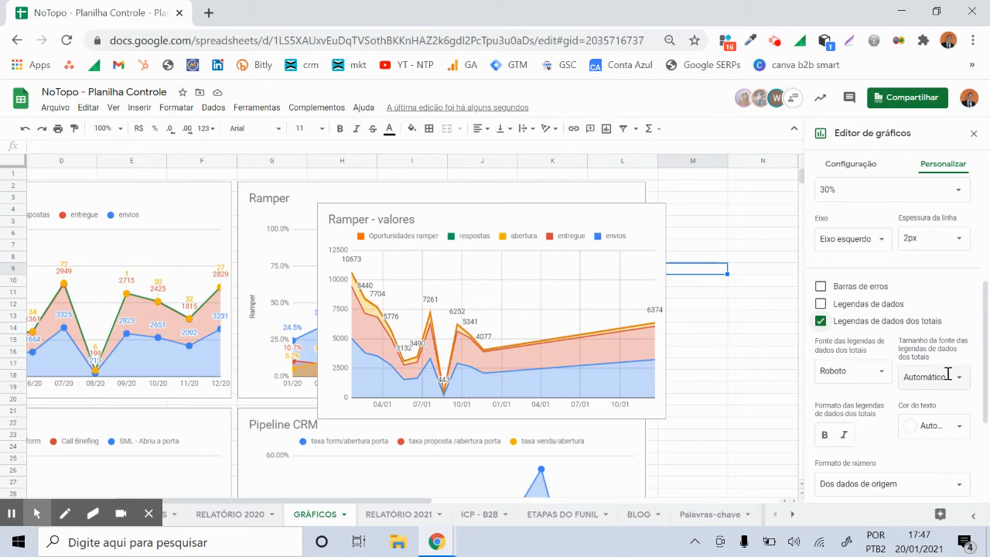
pyautogui.moveTo(985, 355); pyautogui.dragTo(985, 359)
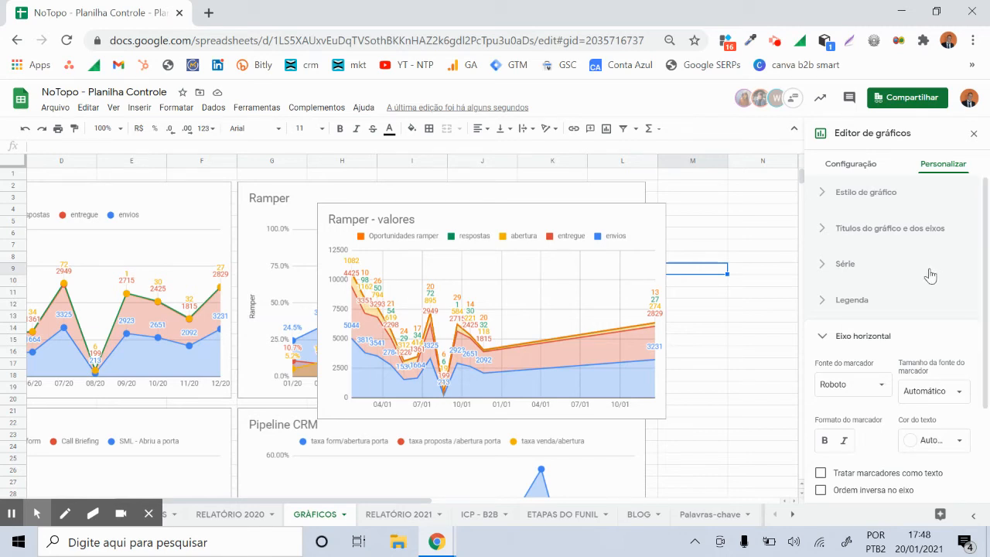
# Try disabling Alternar linhas / colunas in the Ramper - valores chart's setup and switch the option back on.
pyautogui.click(829, 168)
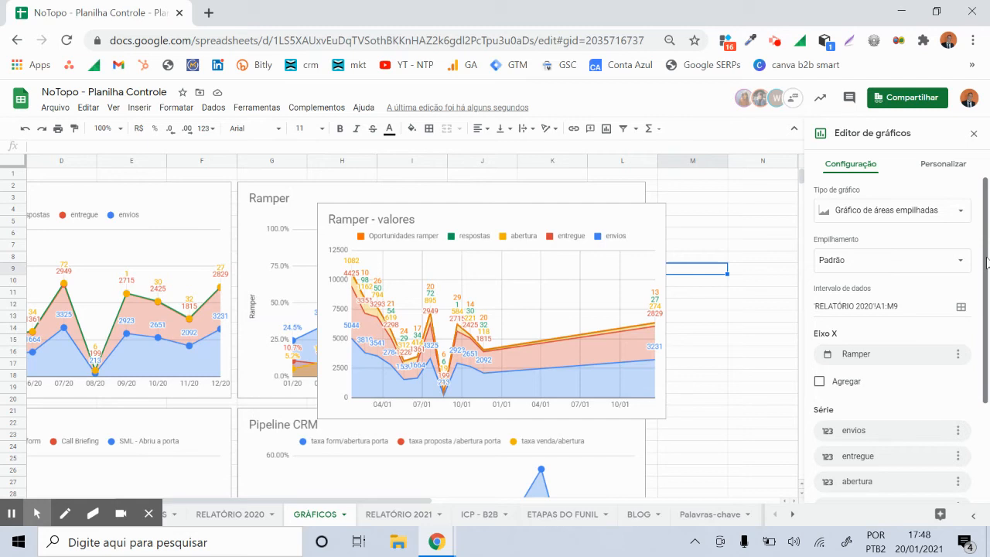
pyautogui.moveTo(987, 262); pyautogui.dragTo(988, 375)
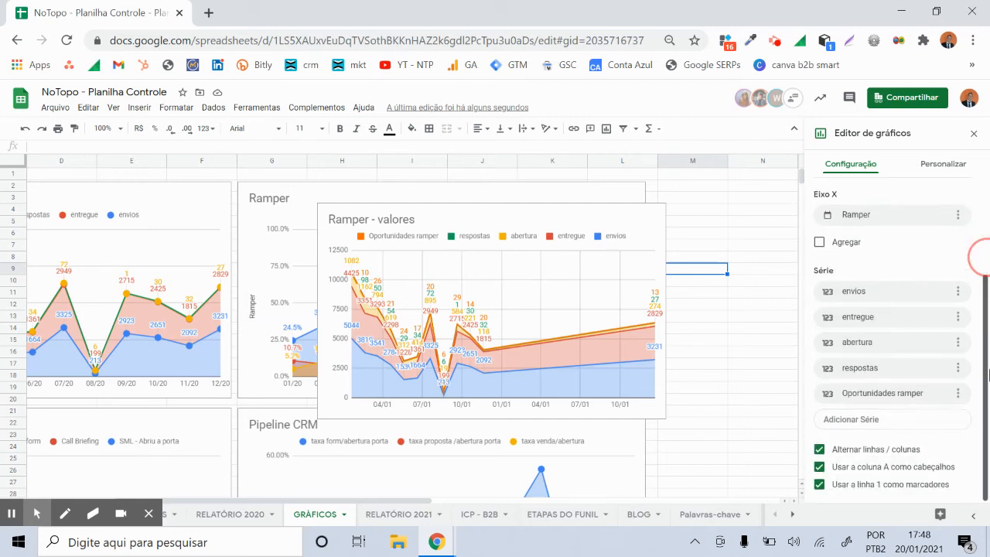
pyautogui.click(819, 449)
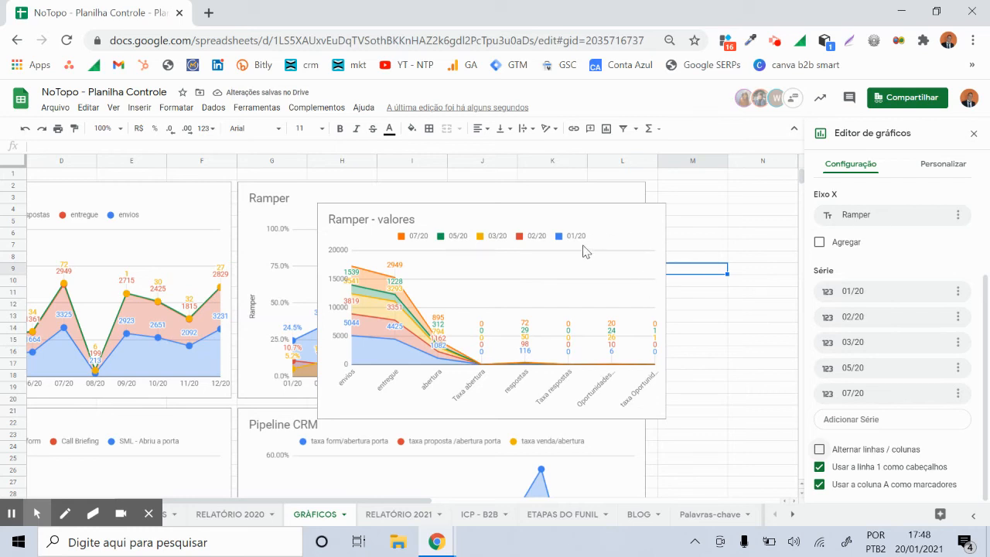
pyautogui.click(820, 449)
# Add Taxa abertura, Taxa respostas and taxa Oportunidade/resposta as the series of the emptied chart.
pyautogui.scroll(2, 980, 301)
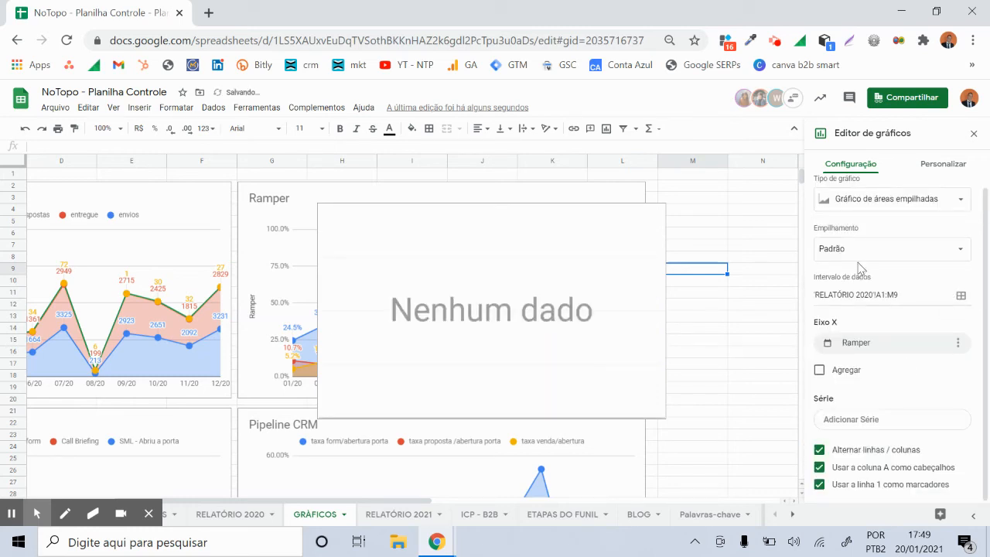
pyautogui.click(860, 418)
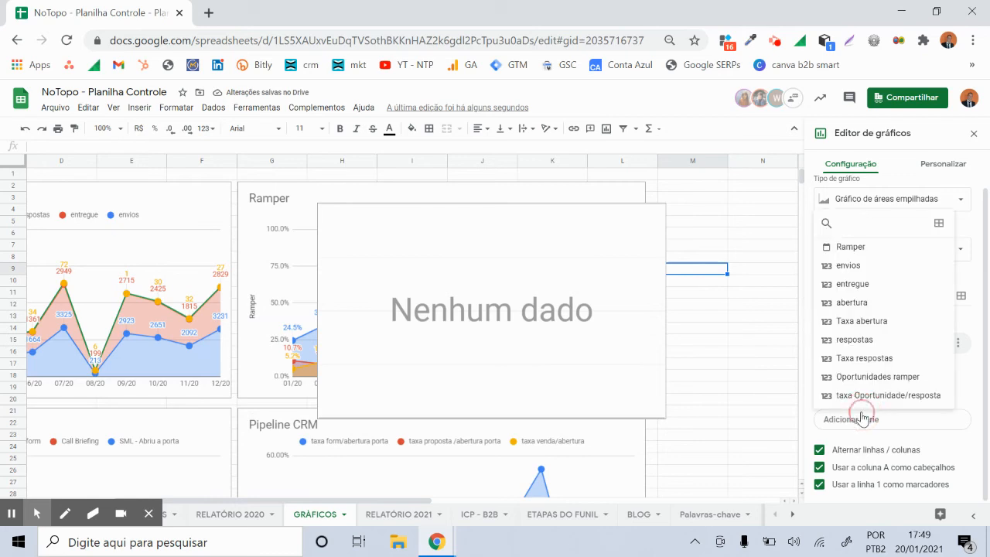
pyautogui.click(855, 323)
pyautogui.click(876, 442)
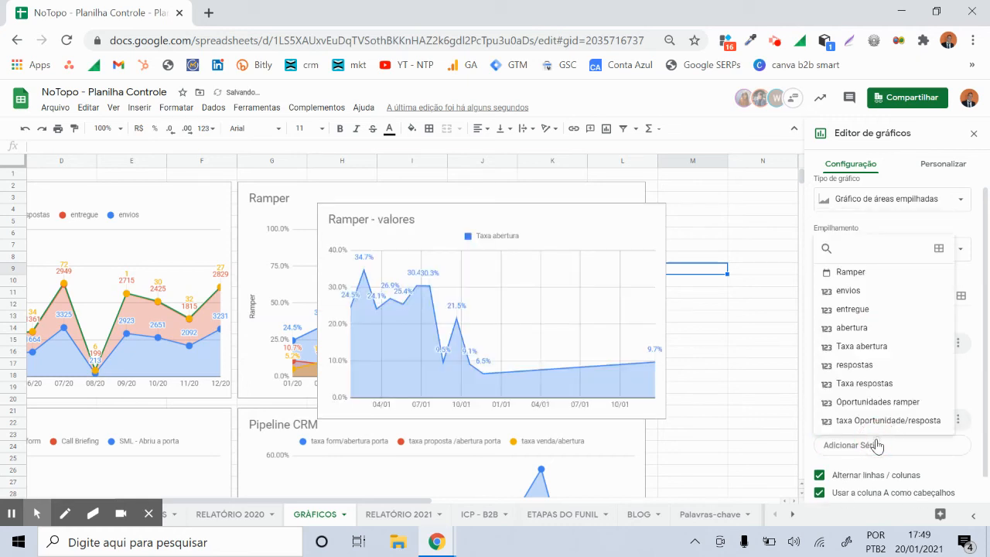
pyautogui.click(886, 389)
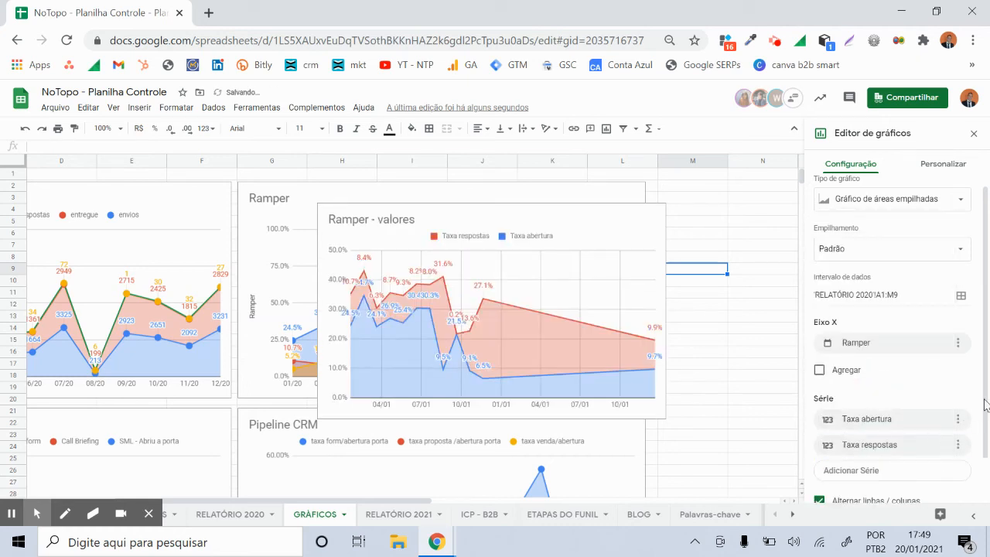
pyautogui.moveTo(983, 399); pyautogui.dragTo(989, 434)
pyautogui.click(905, 438)
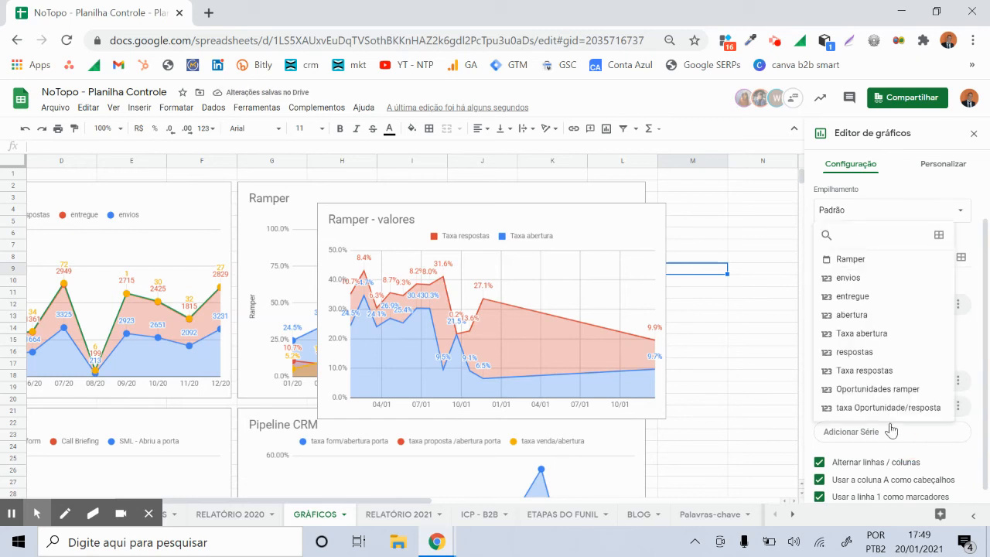
pyautogui.click(879, 408)
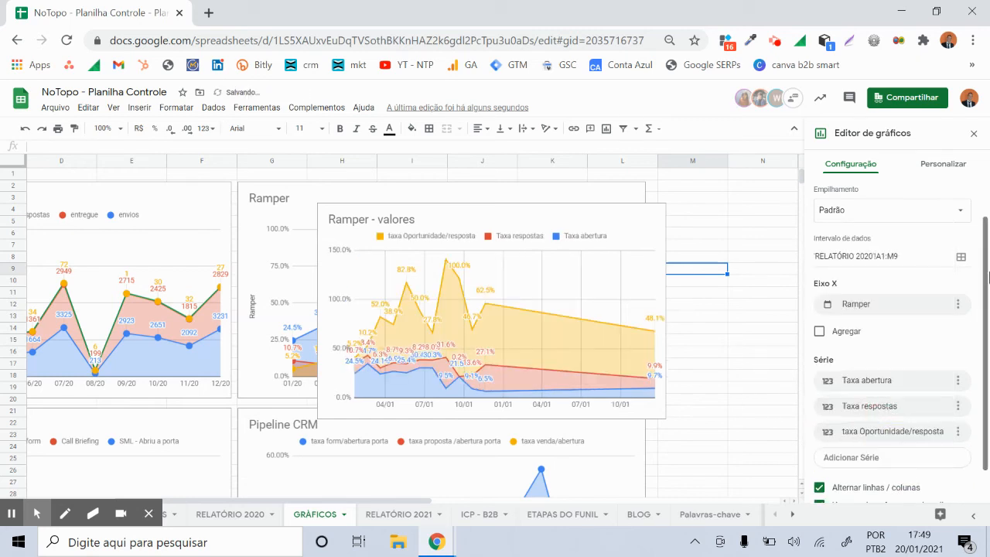
# Change the Ramper rates chart's type to Gráfico de linhas.
pyautogui.scroll(2, 972, 150)
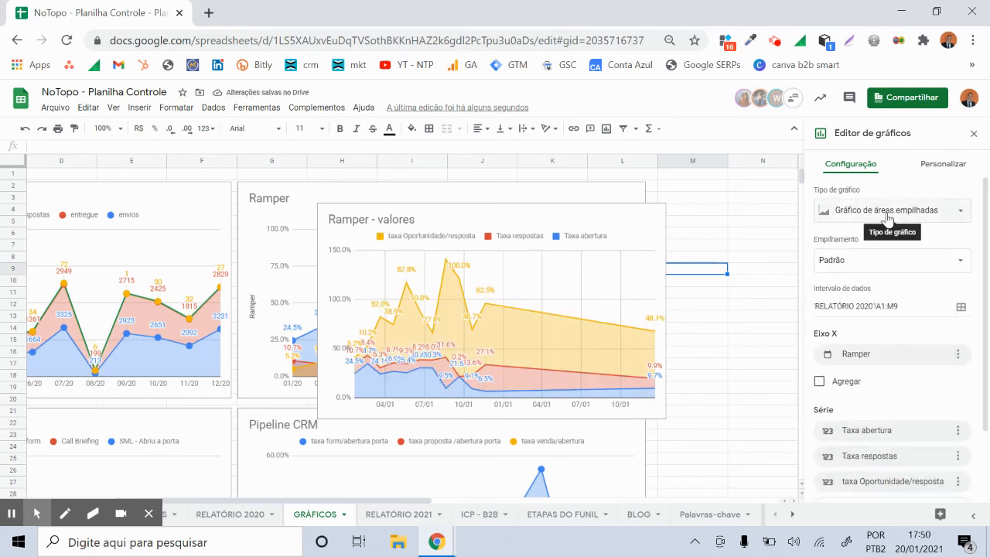
pyautogui.click(887, 219)
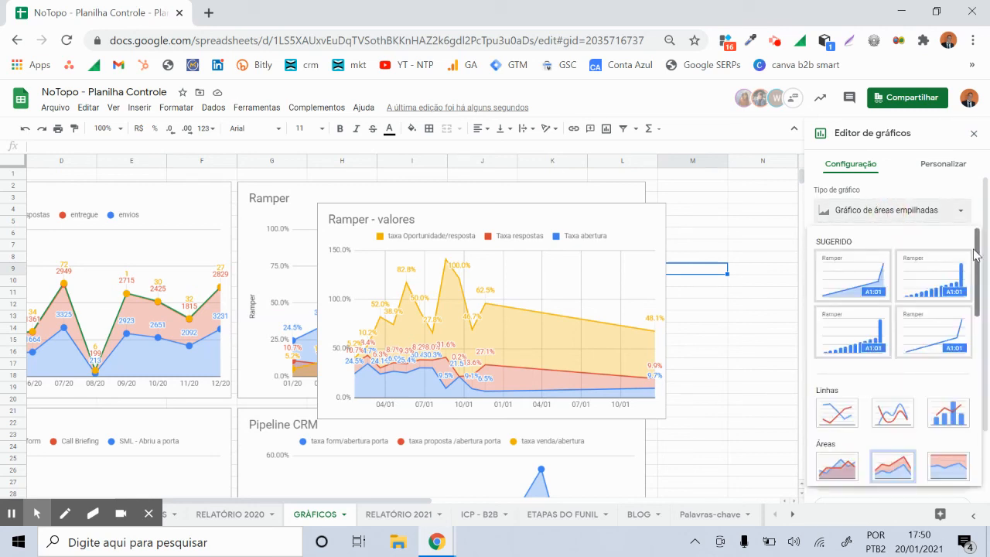
pyautogui.moveTo(976, 255); pyautogui.dragTo(987, 295)
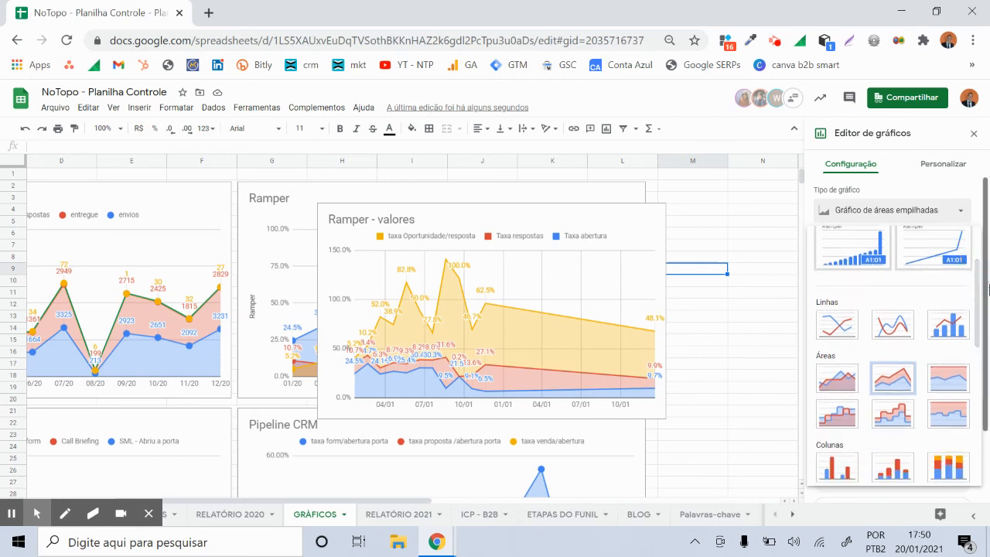
pyautogui.click(837, 326)
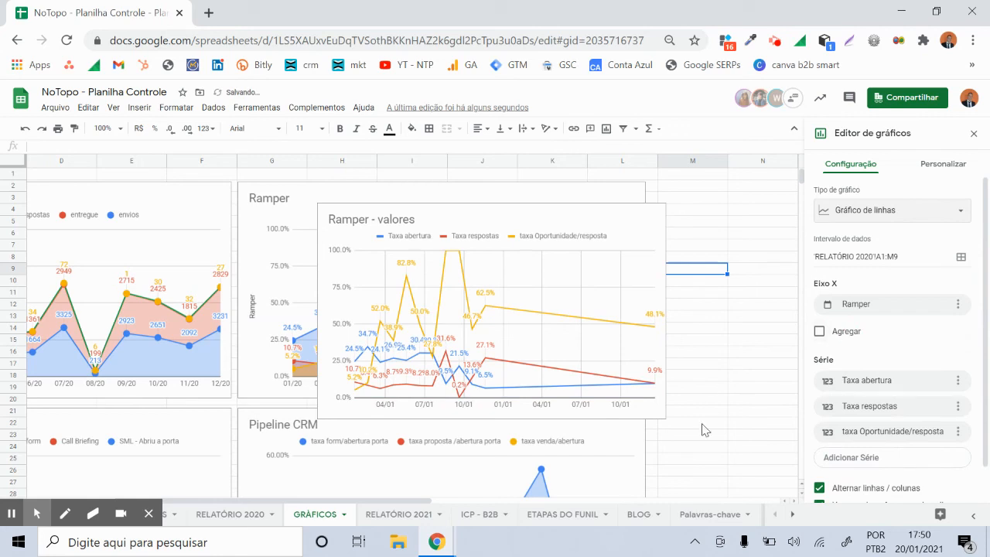
# Change the Ramper rates chart's type to Histograma.
pyautogui.click(874, 209)
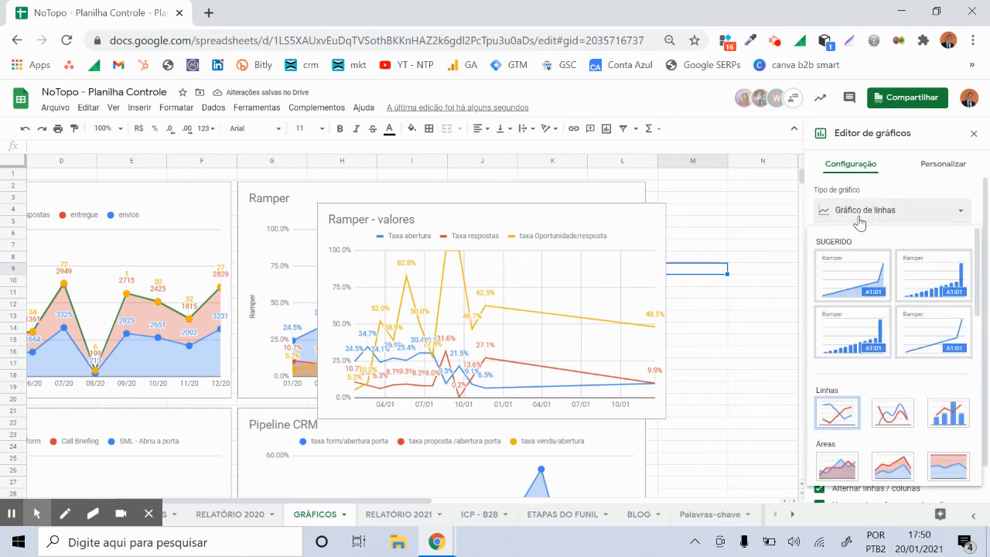
pyautogui.moveTo(977, 306); pyautogui.dragTo(972, 416)
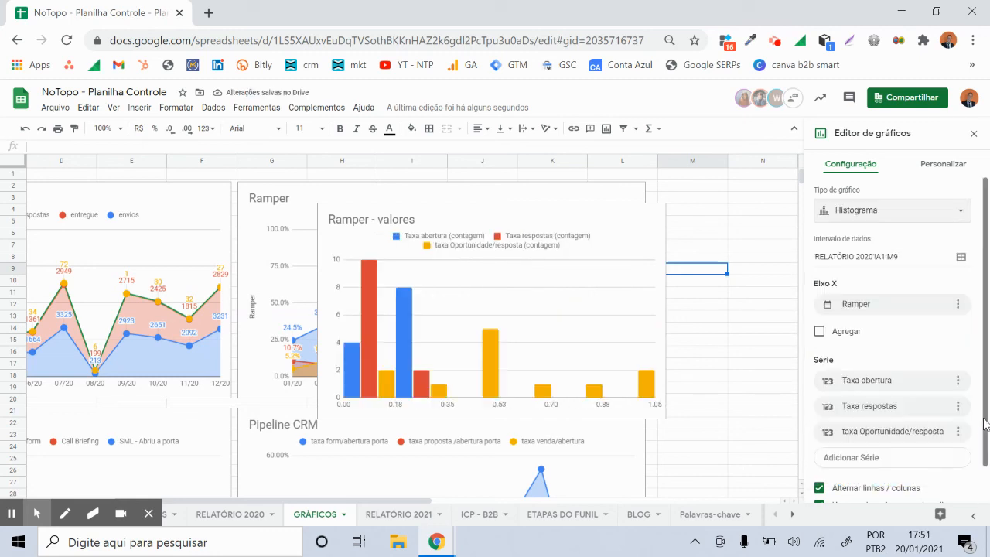
pyautogui.moveTo(984, 419); pyautogui.dragTo(968, 340)
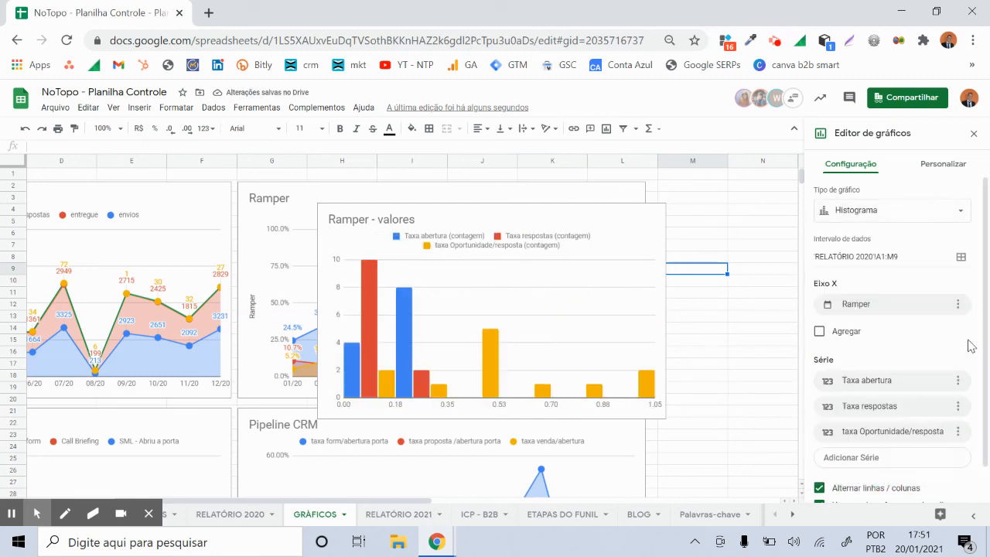